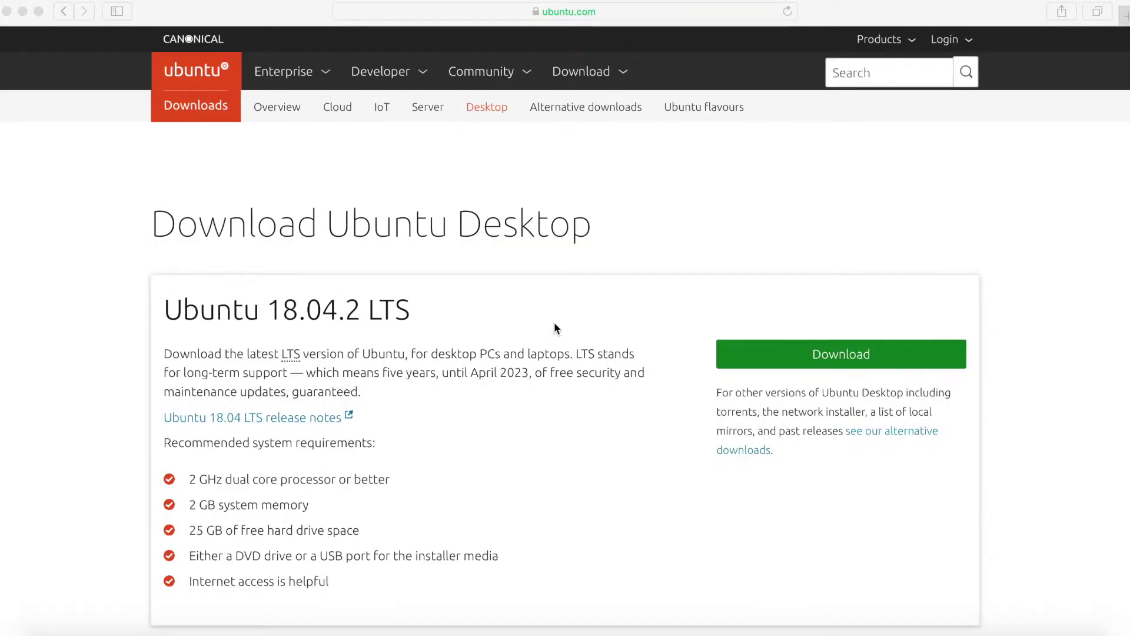
# Step: Reload the Ubuntu desktop download page and go to the alternative downloads page
pyautogui.click(604, 10)
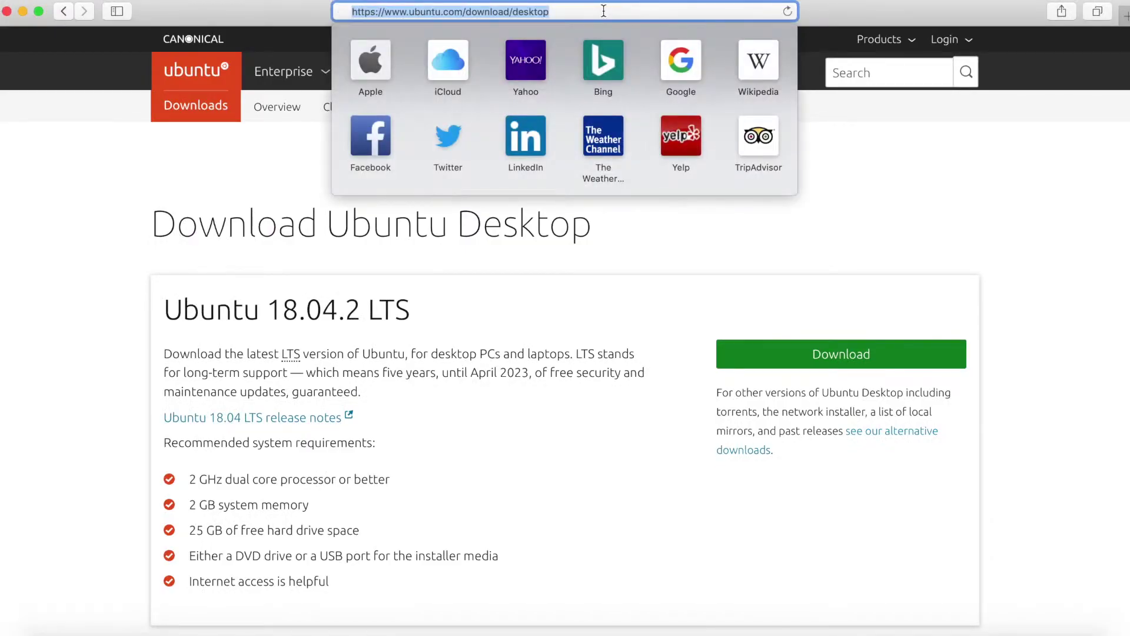
pyautogui.press('Return')
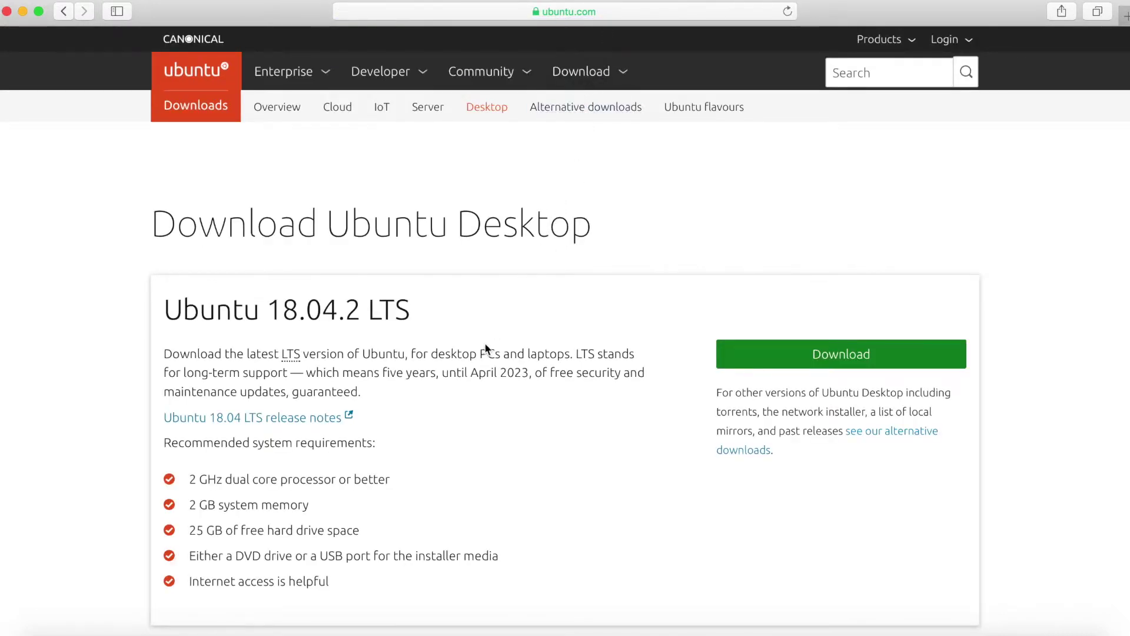
pyautogui.scroll(-5, 484, 347)
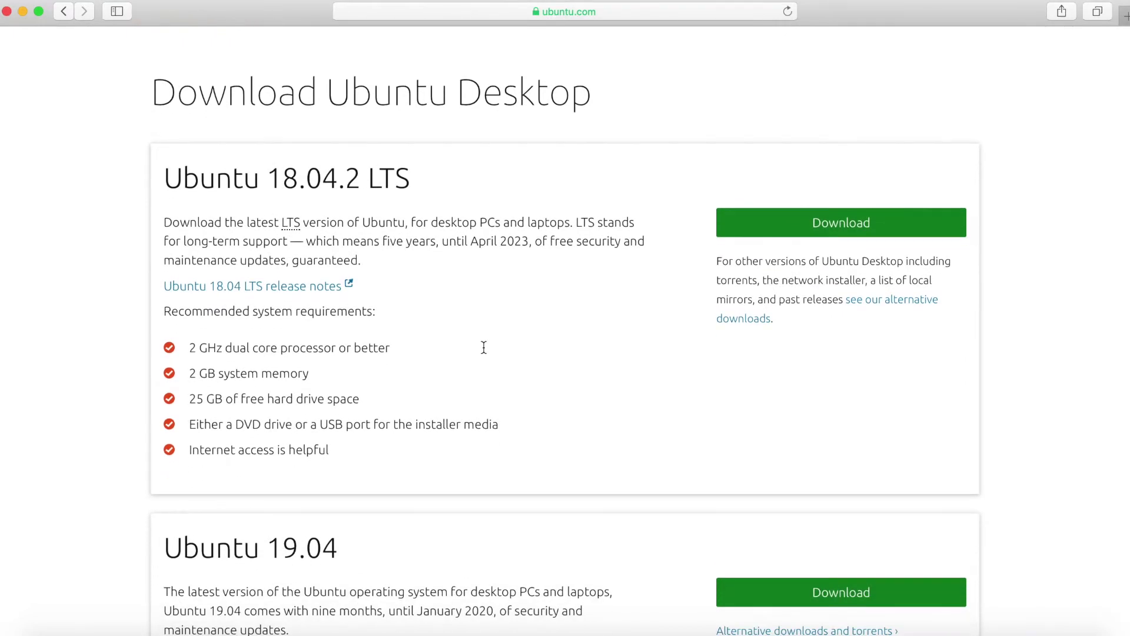
pyautogui.click(876, 302)
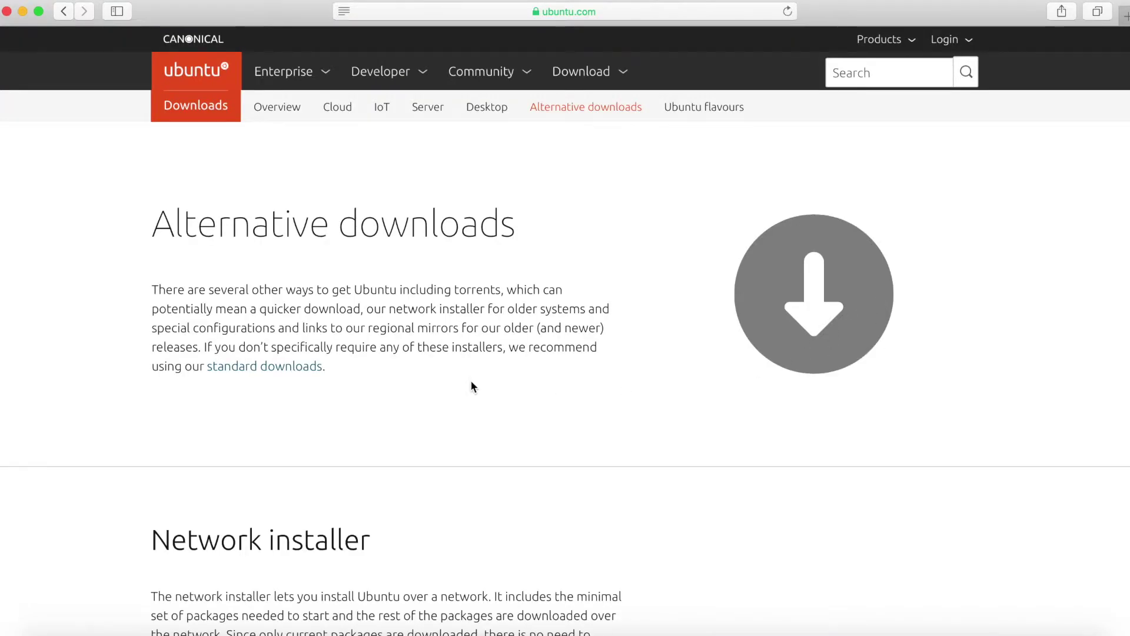
# Step: Scroll down and open the Past releases link on releases.ubuntu.com
pyautogui.scroll(-10, 282, 436)
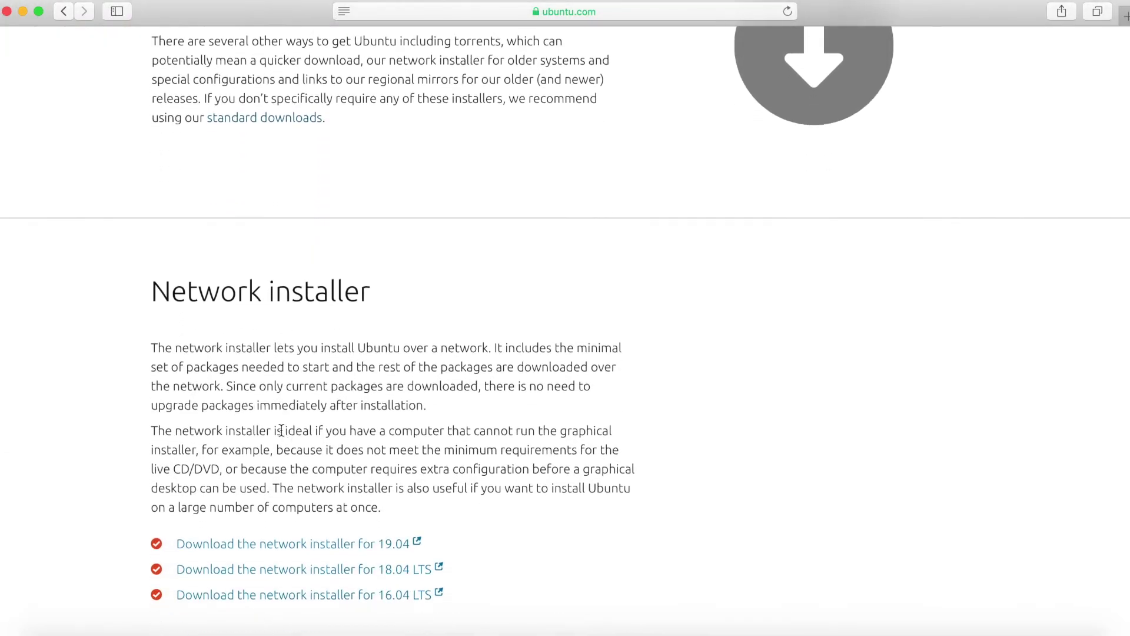
pyautogui.scroll(-10, 282, 436)
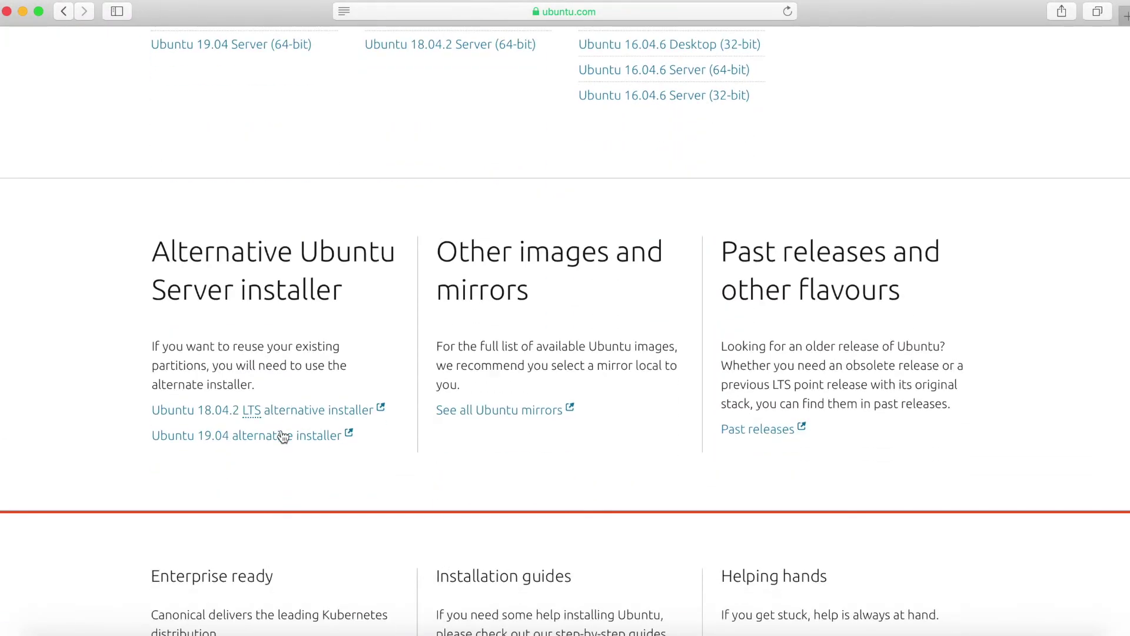
pyautogui.scroll(-1, 283, 440)
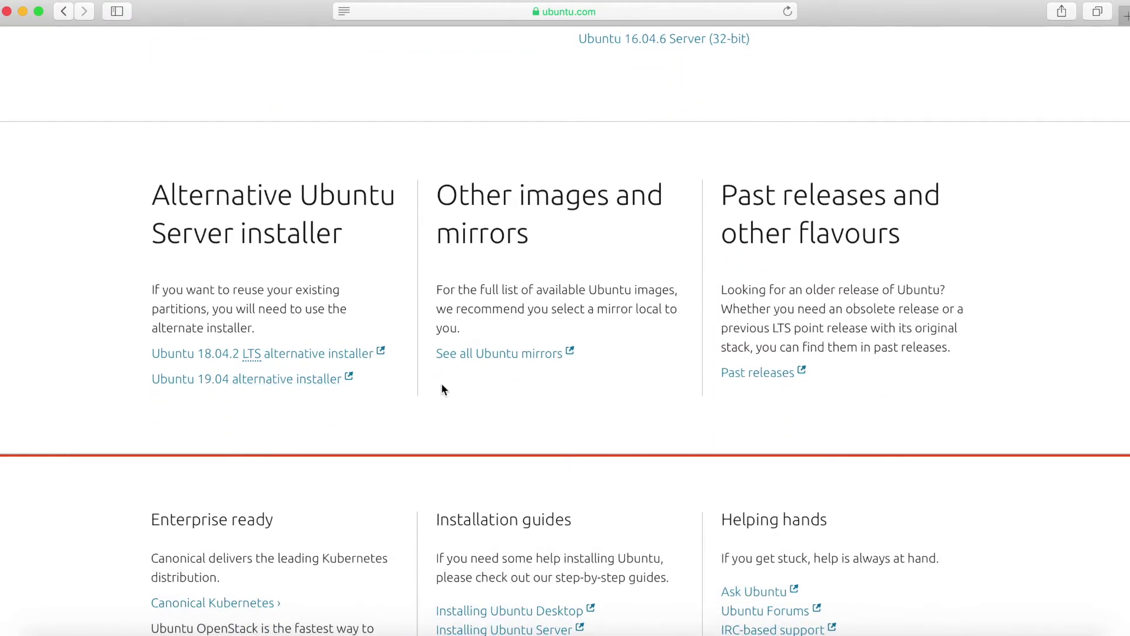
pyautogui.click(759, 381)
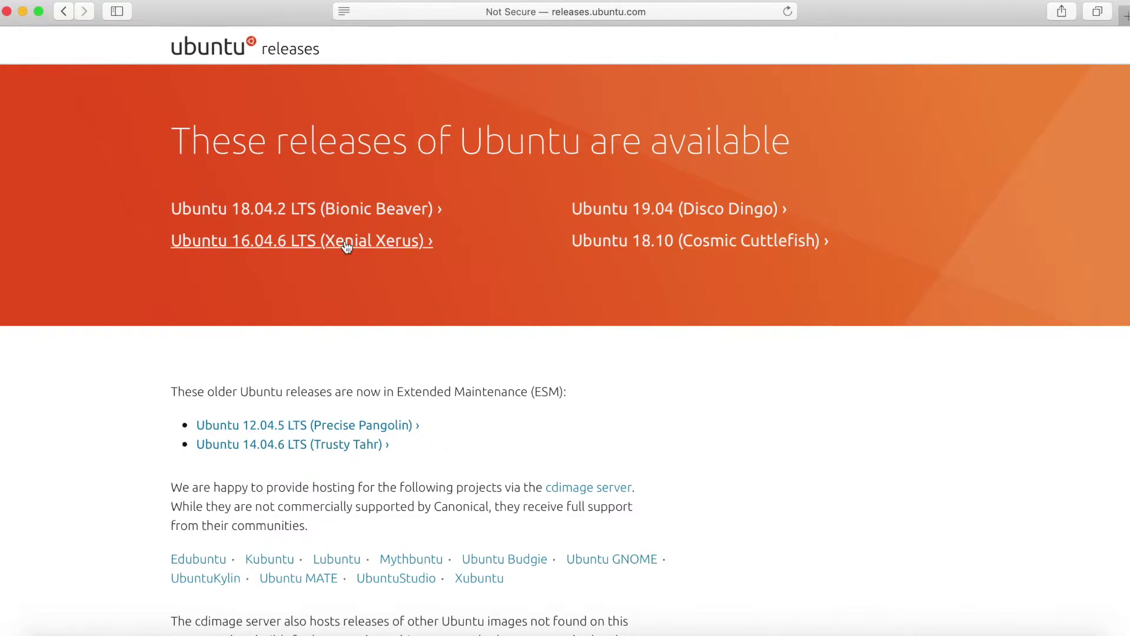
# Step: Open the 16.04.6/ folder and download the 64-bit PC (AMD64) desktop image
pyautogui.scroll(-10, 146, 437)
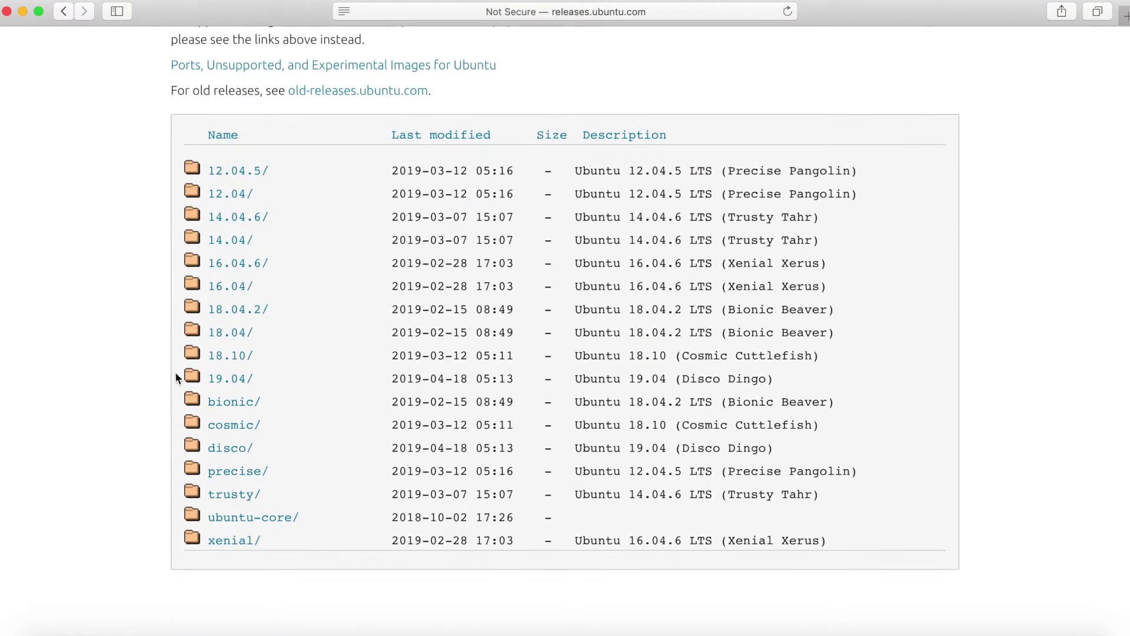
pyautogui.click(264, 263)
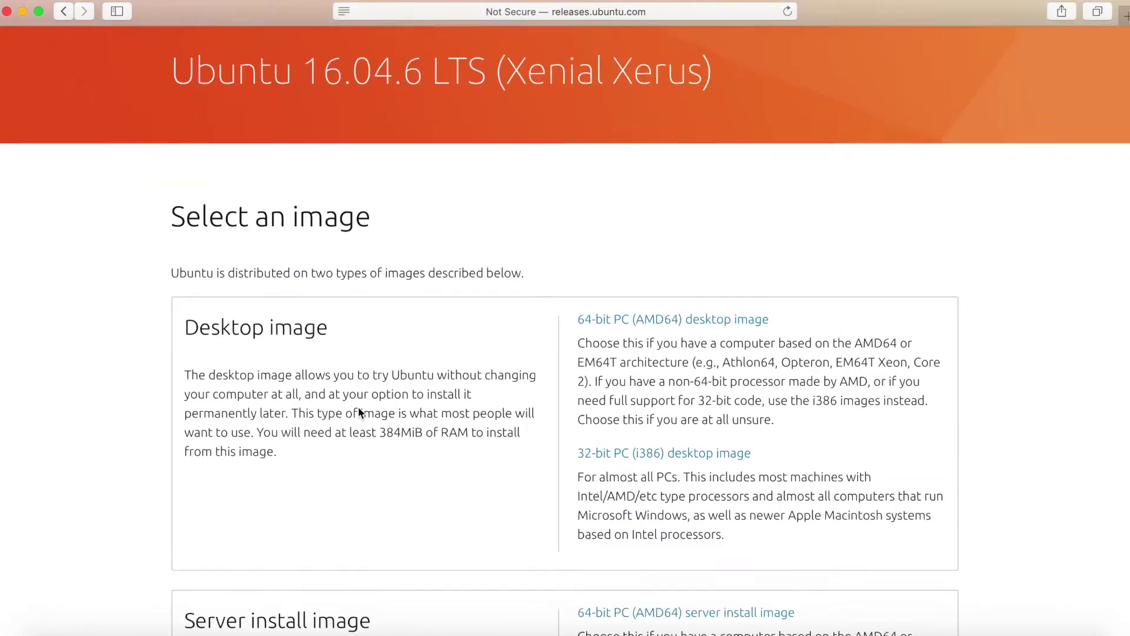
pyautogui.scroll(-3, 359, 409)
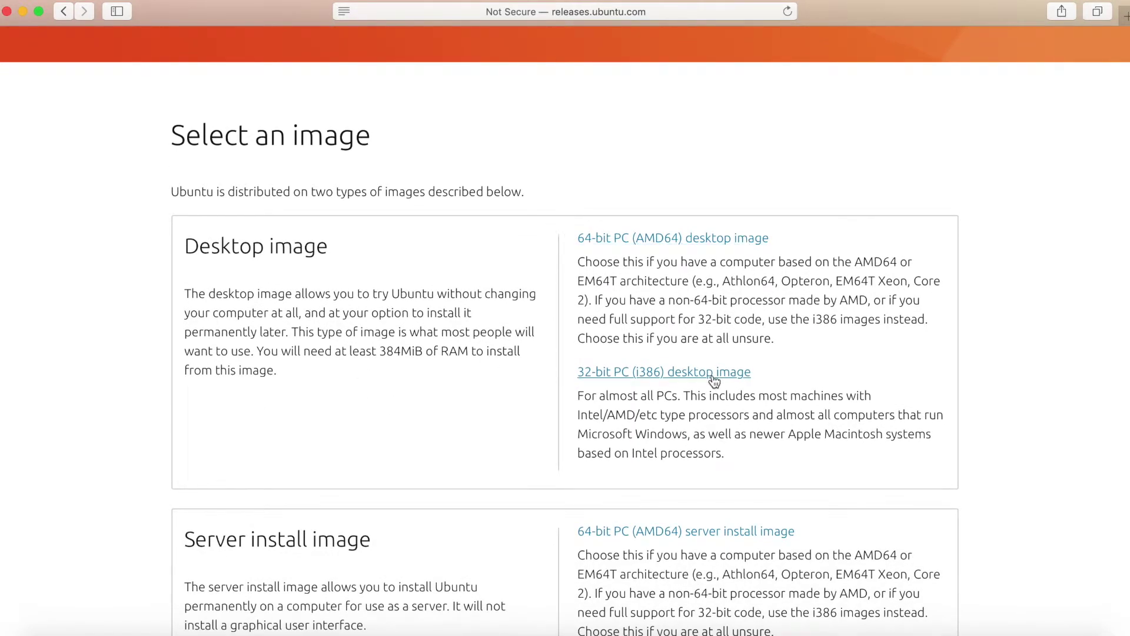
pyautogui.click(730, 242)
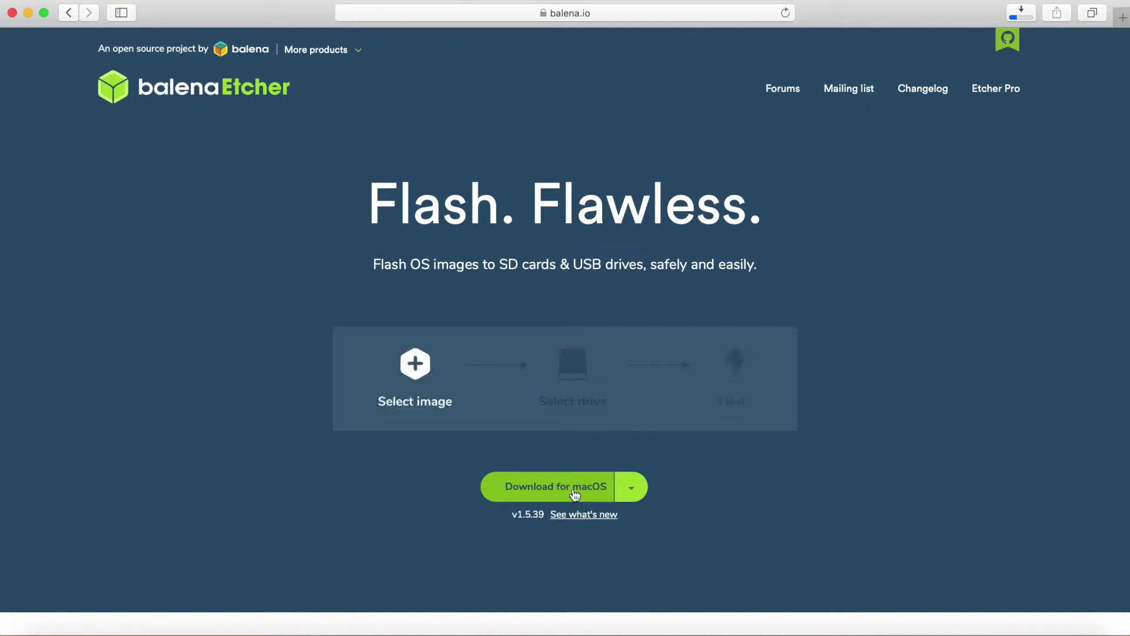
# Step: Open the finished balenaEtcher-1.5.39.dmg from Safari's Downloads list
pyautogui.click(1022, 16)
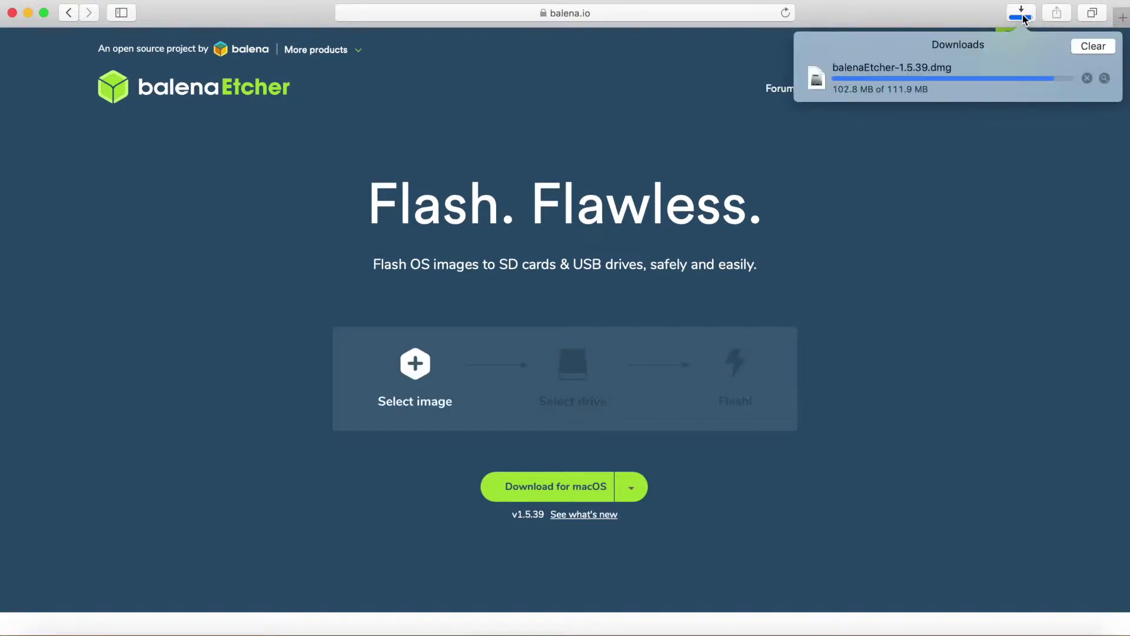
pyautogui.click(960, 80)
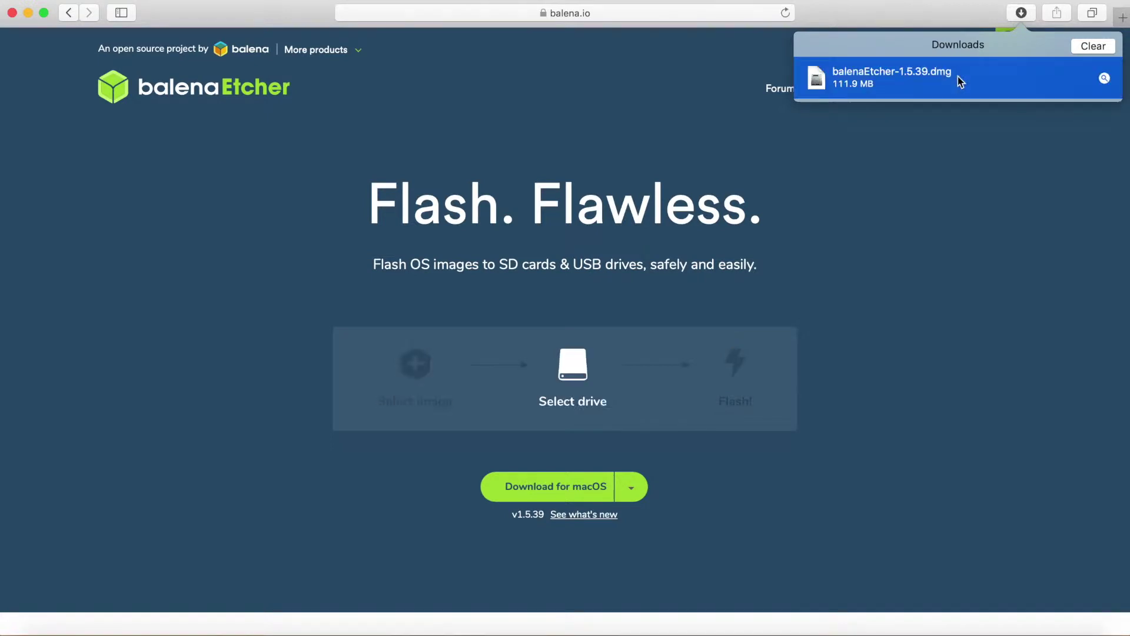
# Step: Copy balenaEtcher from the disk image into Applications, launch it and allow it to open
pyautogui.doubleClick(958, 76)
pyautogui.moveTo(433, 253); pyautogui.dragTo(619, 258)
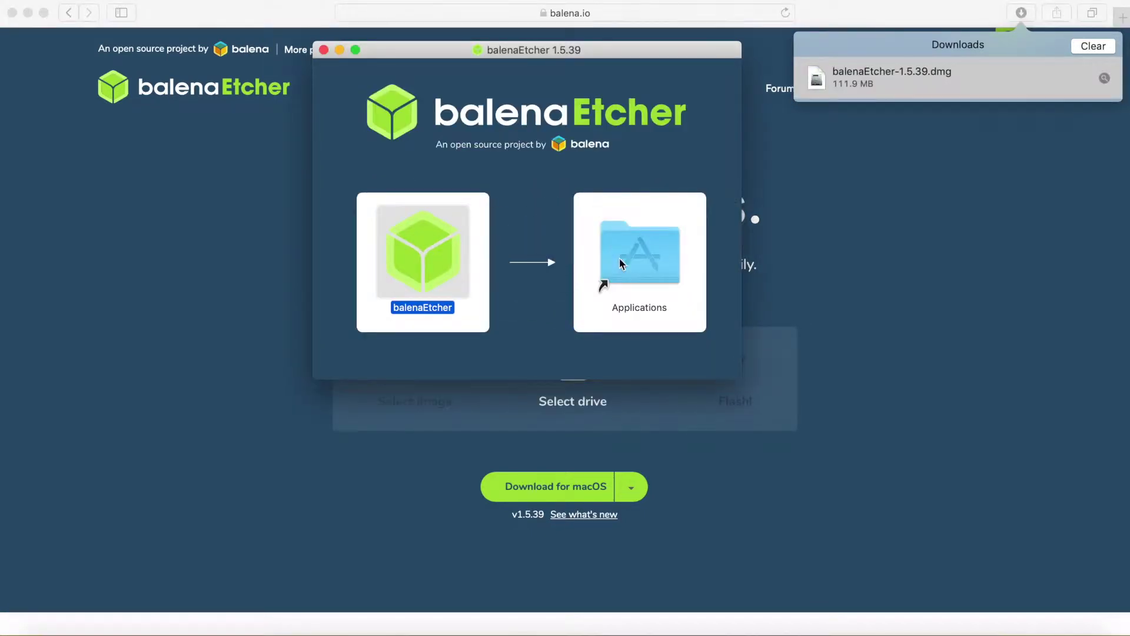
pyautogui.click(323, 49)
pyautogui.click(1112, 68)
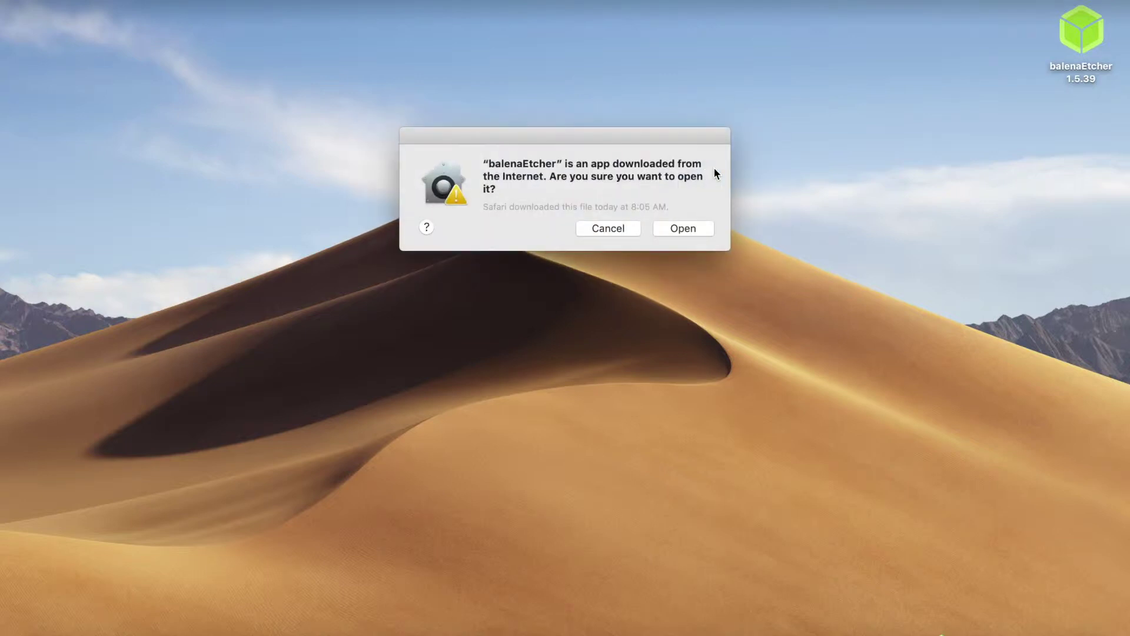
pyautogui.click(677, 233)
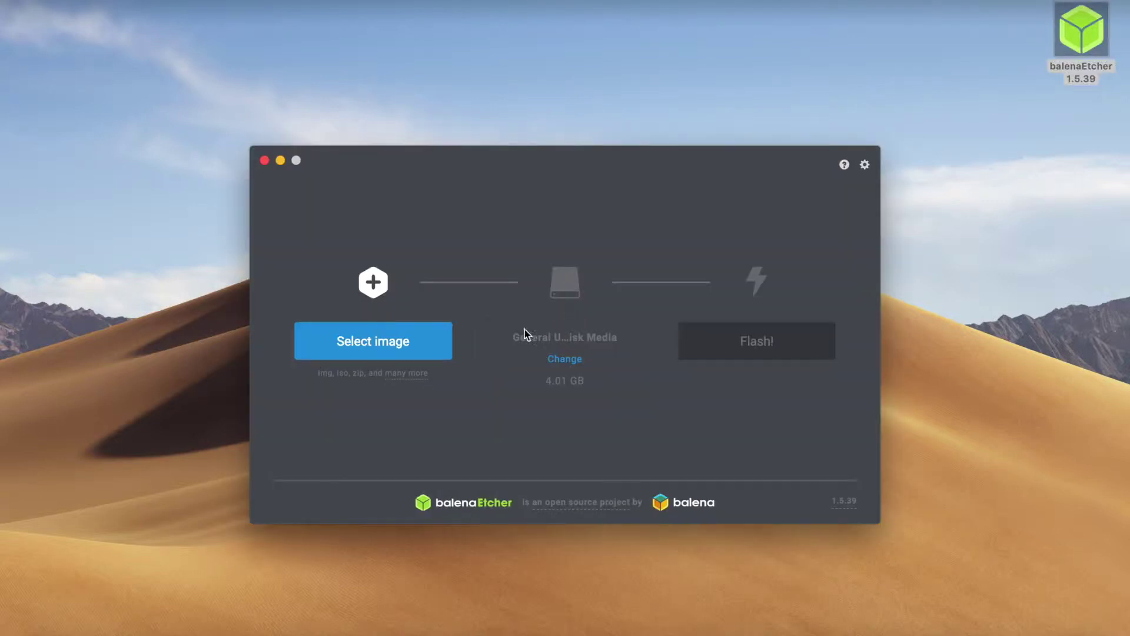
# Step: Flash ubuntu-16.04.6-desktop-amd64.iso onto the 4.01 GB General USB Flash Disk
pyautogui.click(425, 352)
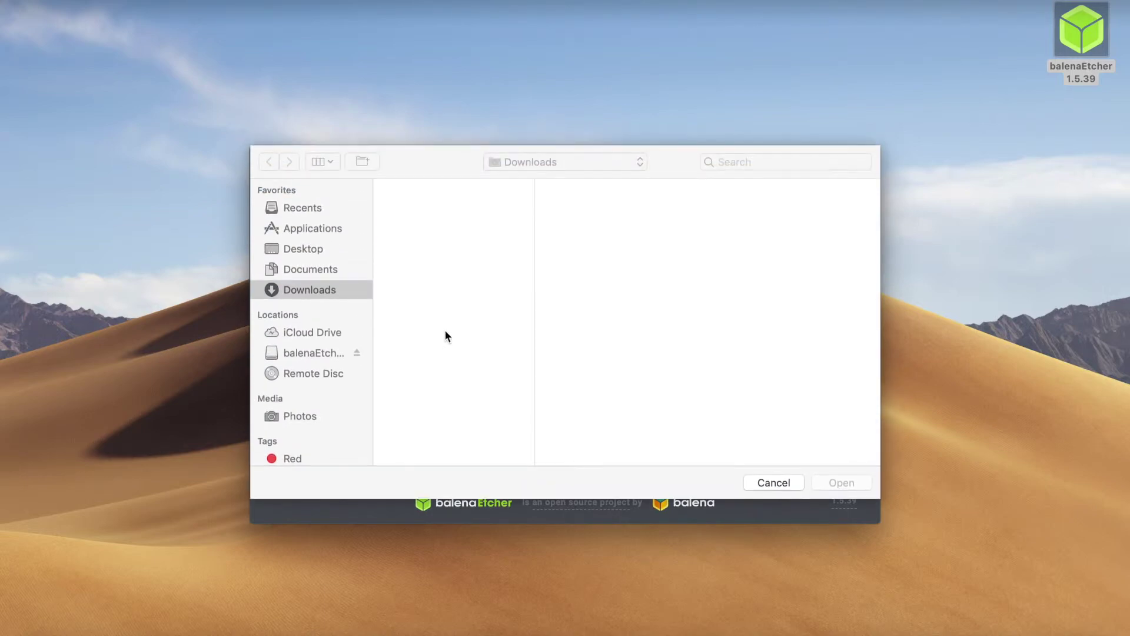
pyautogui.click(447, 200)
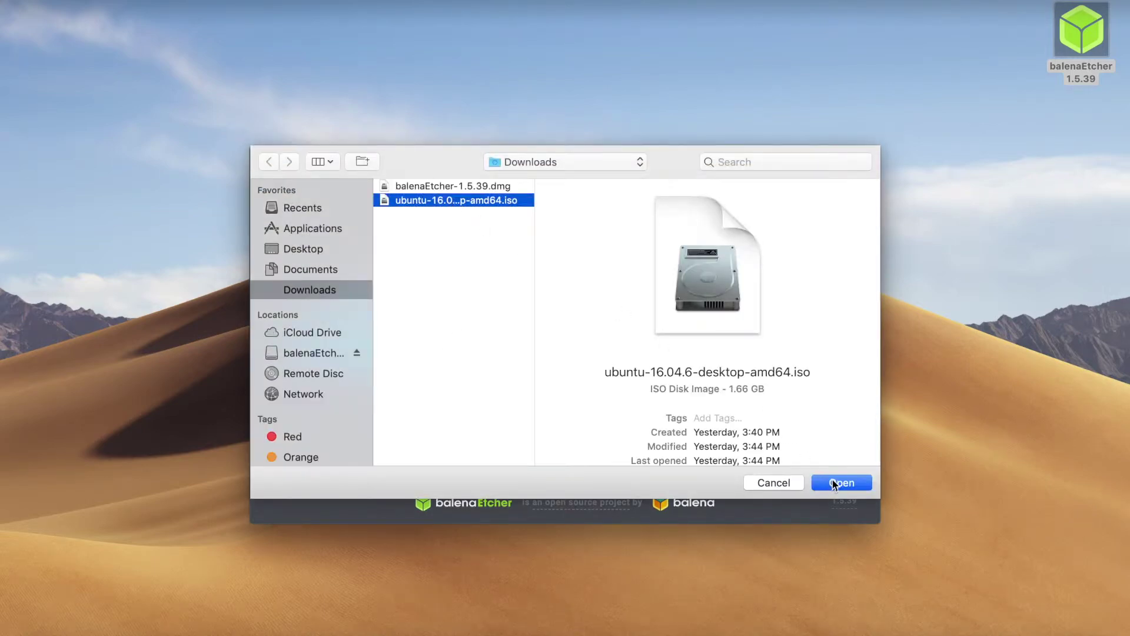
pyautogui.click(832, 483)
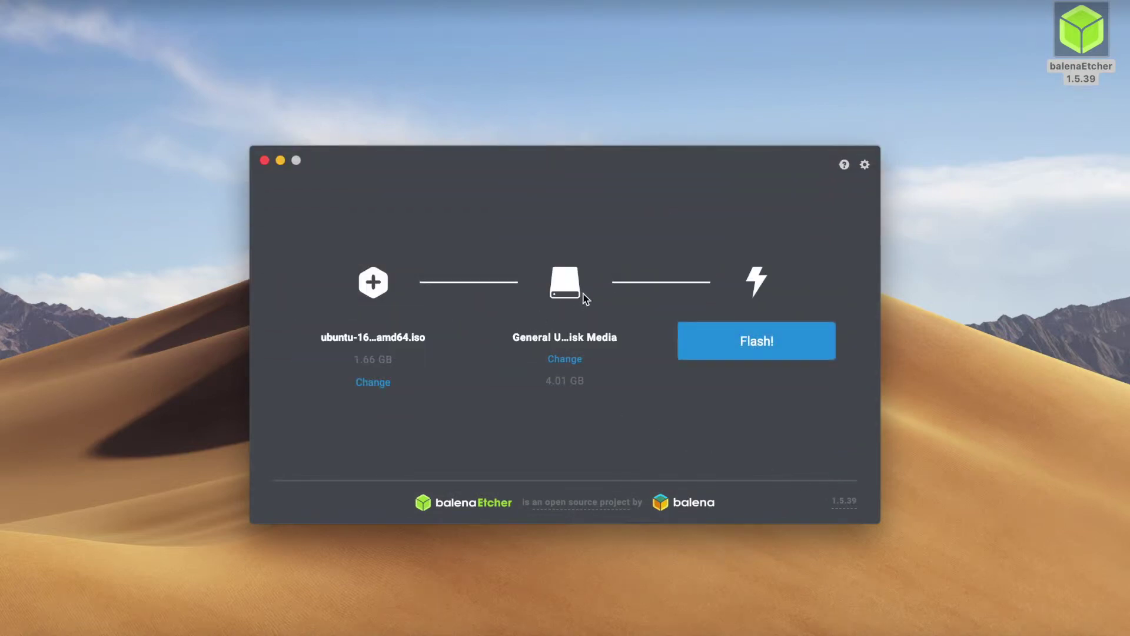
pyautogui.click(568, 358)
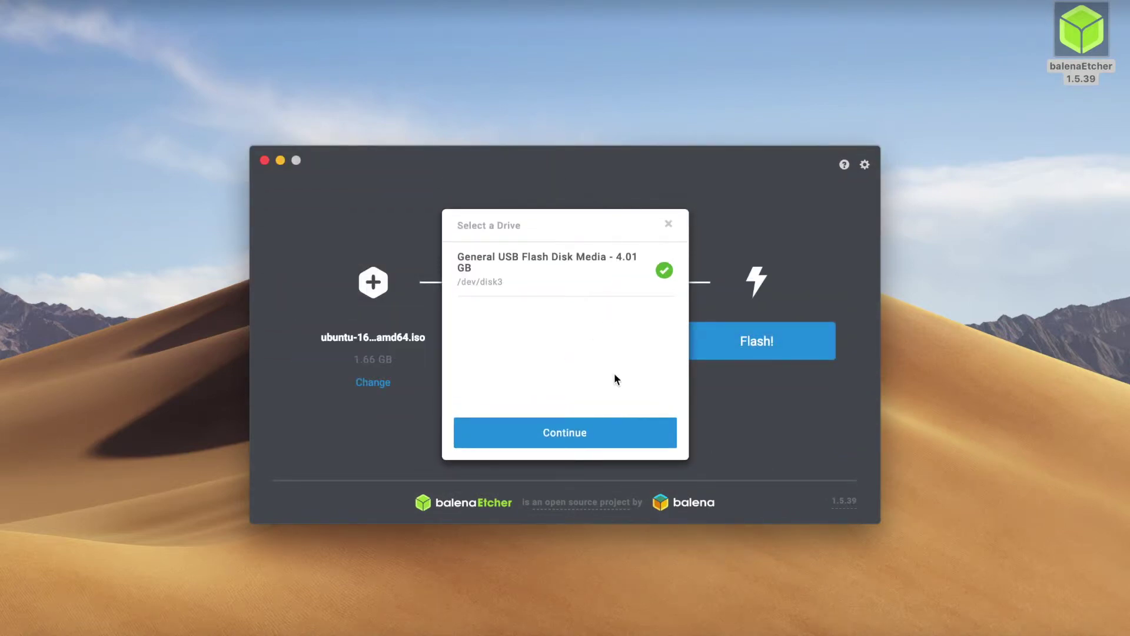
pyautogui.click(586, 442)
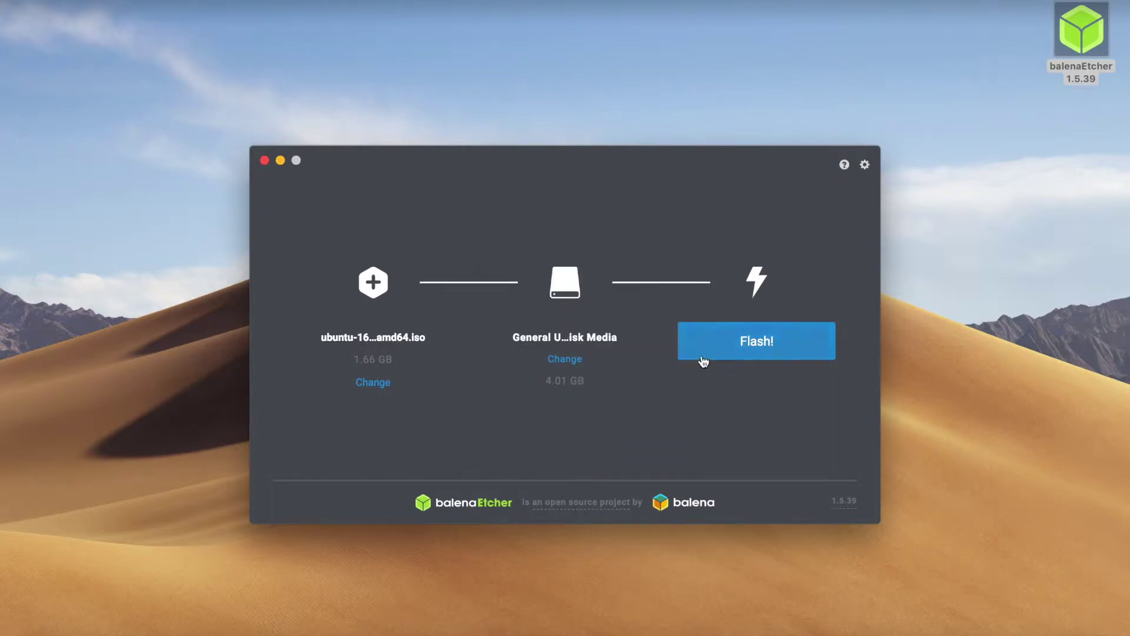
pyautogui.click(723, 352)
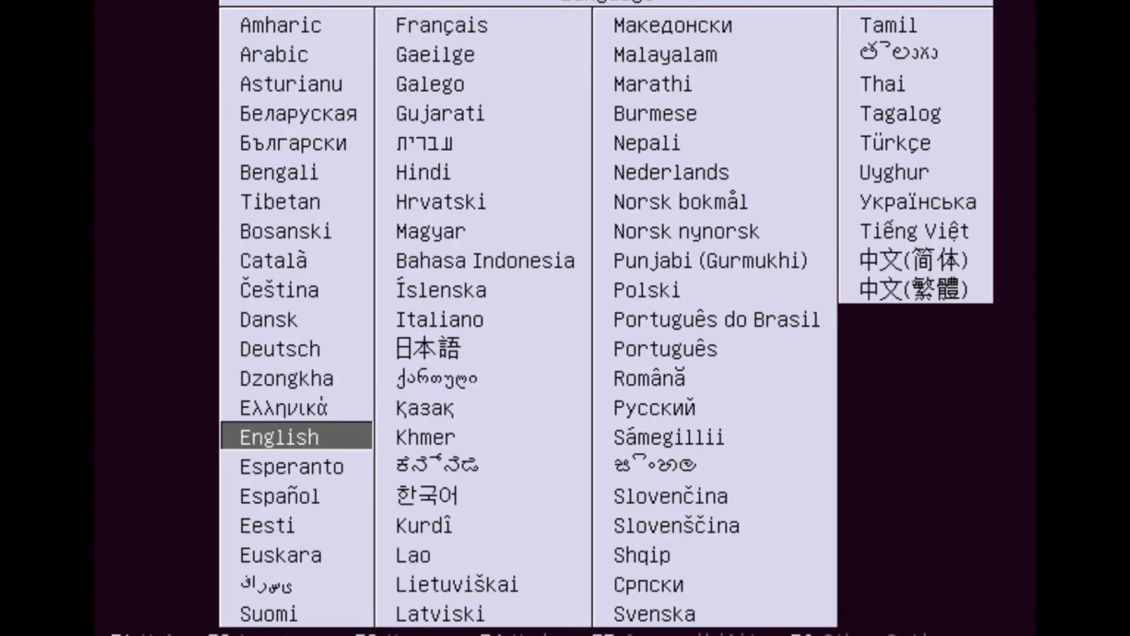
# Step: Accept English as boot language and highlight Install Ubuntu in the boot menu
pyautogui.press('Return')
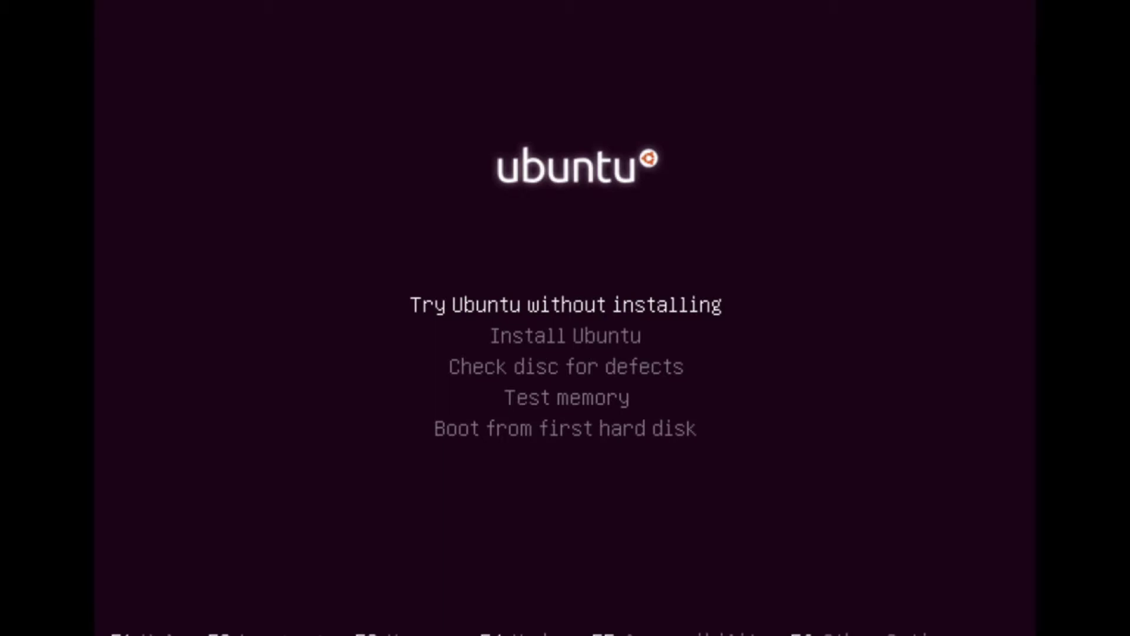
pyautogui.press('Down')
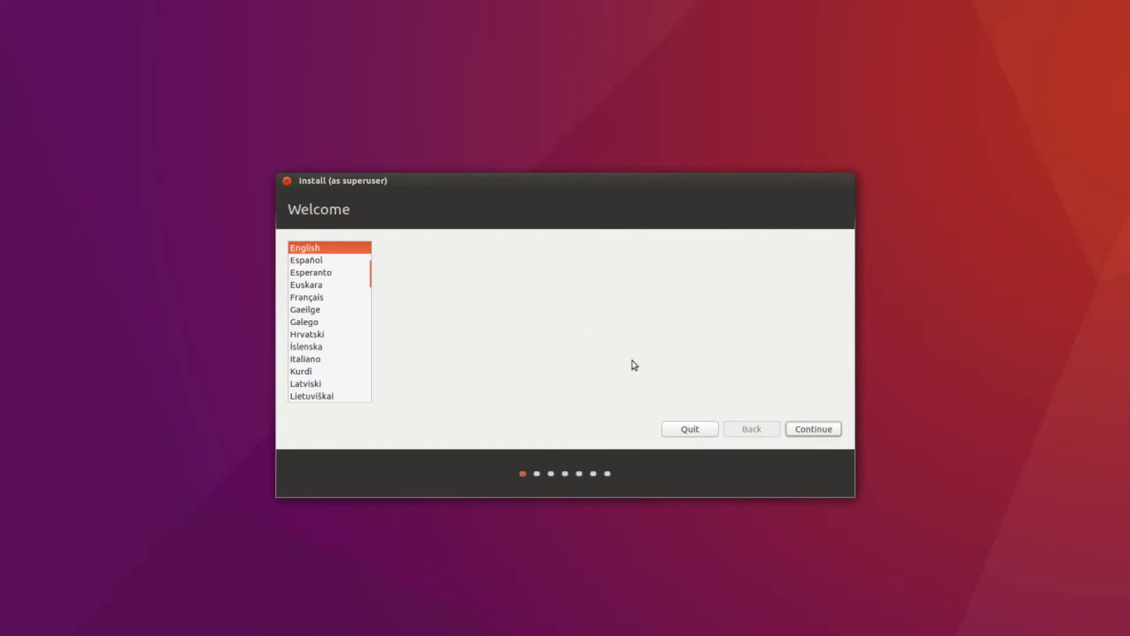
# Step: Keep English, enable downloading updates while installing, and proceed to Installation type
pyautogui.click(798, 434)
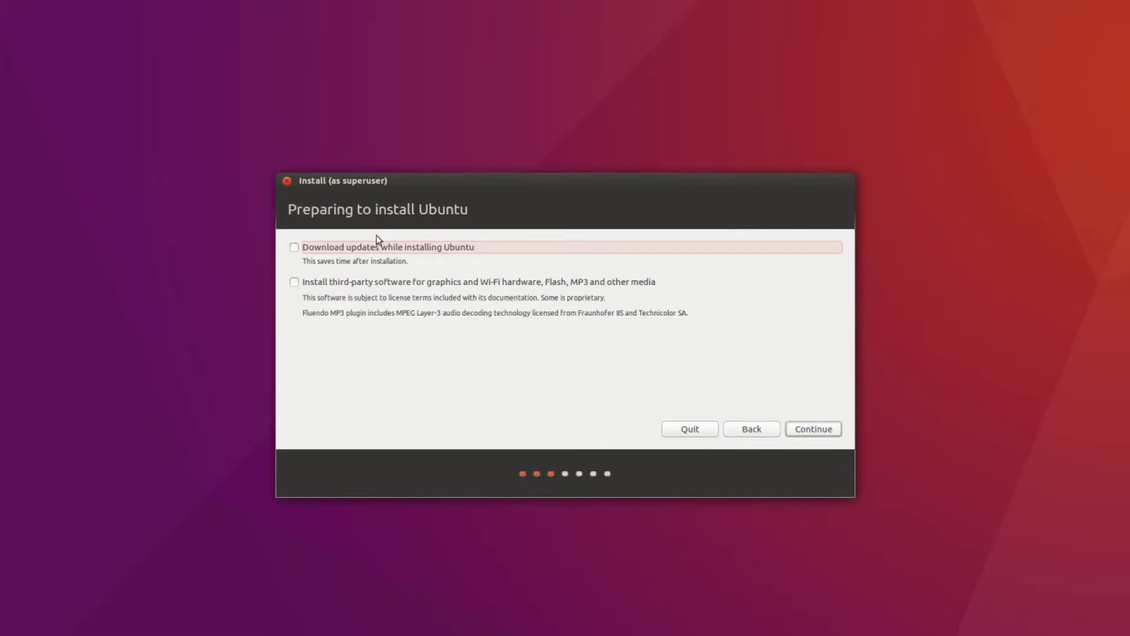
pyautogui.click(294, 248)
pyautogui.click(805, 430)
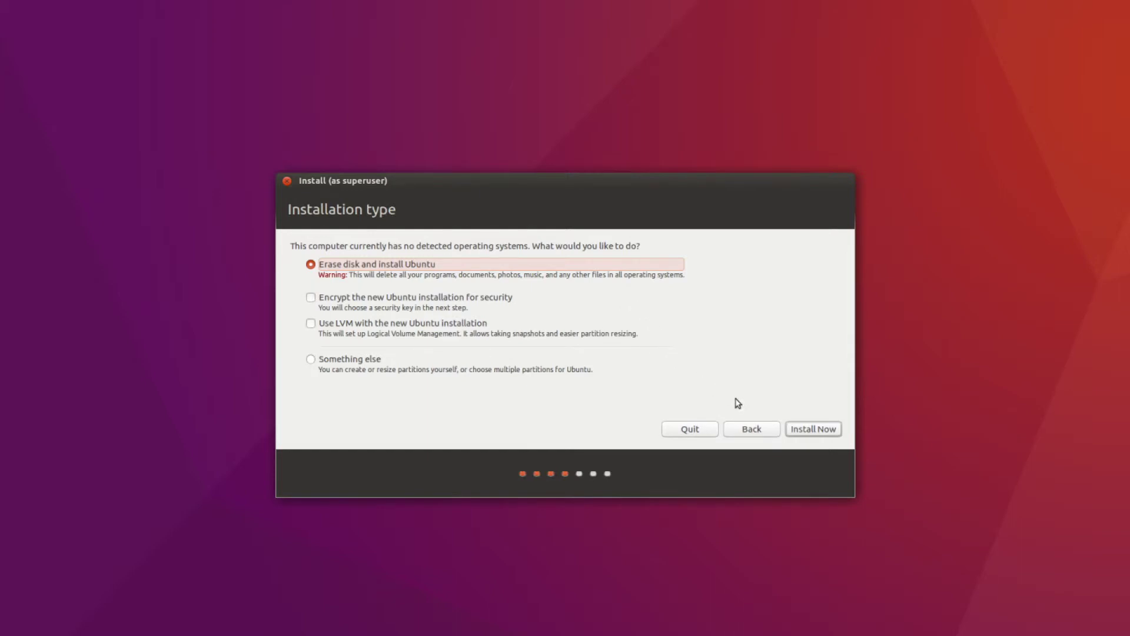
# Step: Install with Erase disk and install Ubuntu, confirming the disk changes
pyautogui.click(810, 430)
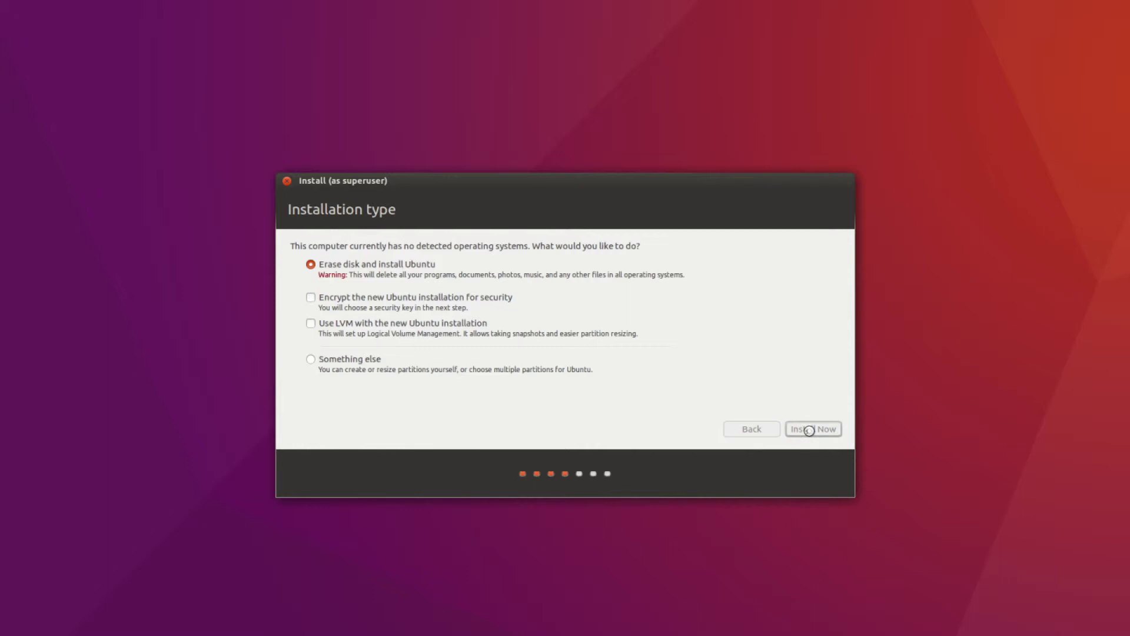
pyautogui.click(796, 406)
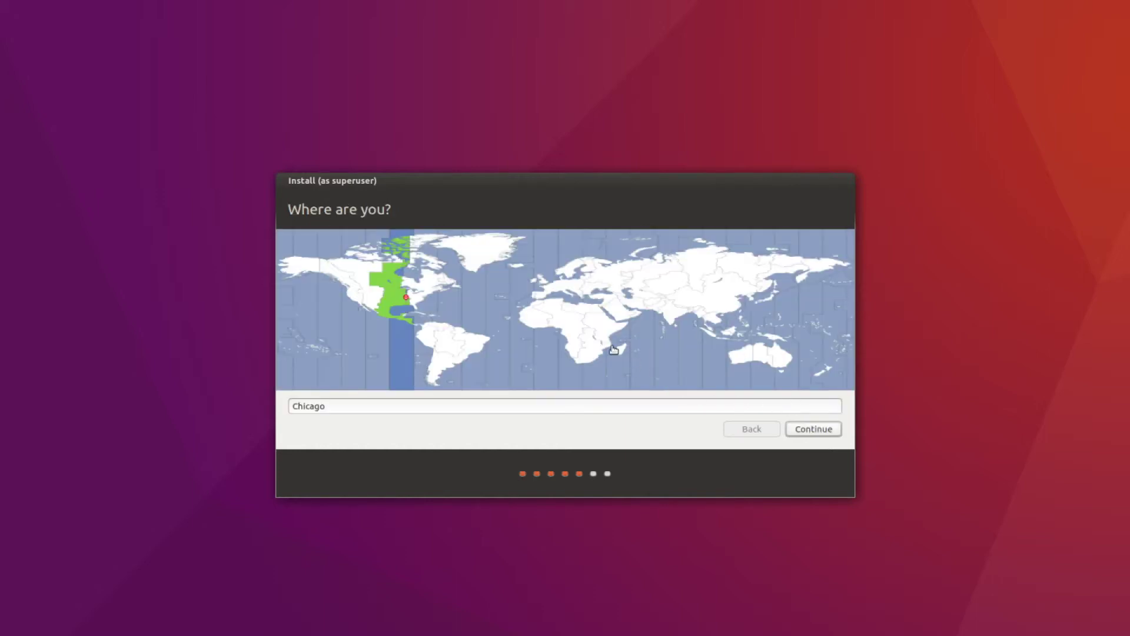
# Step: Set the time zone to Edmonton and keep the English (US) keyboard layout
pyautogui.click(365, 287)
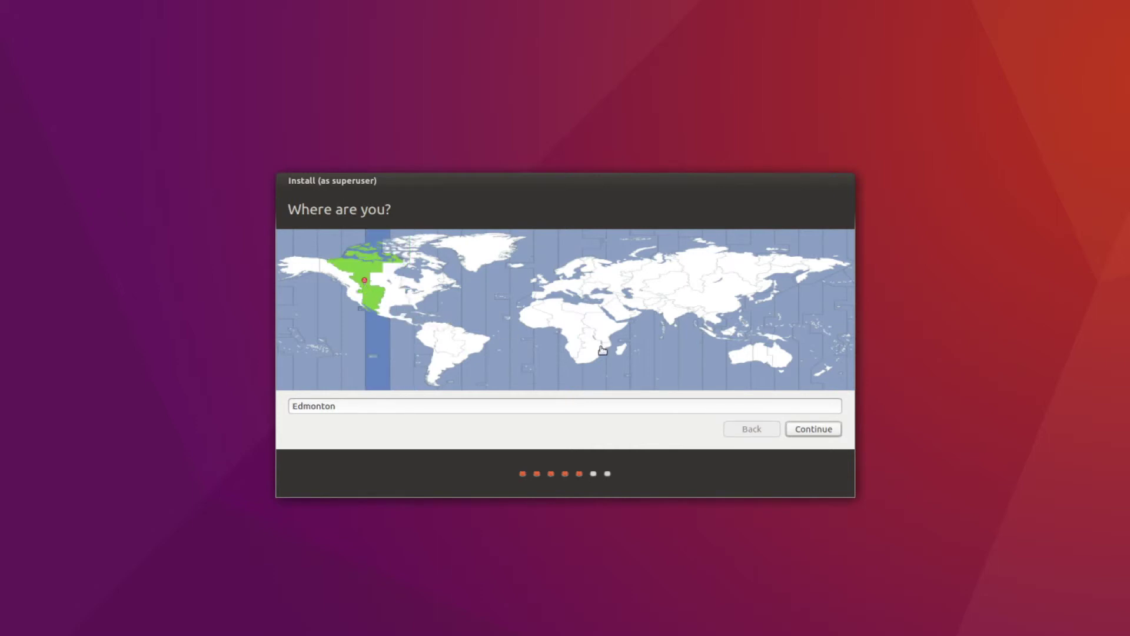
pyautogui.click(808, 429)
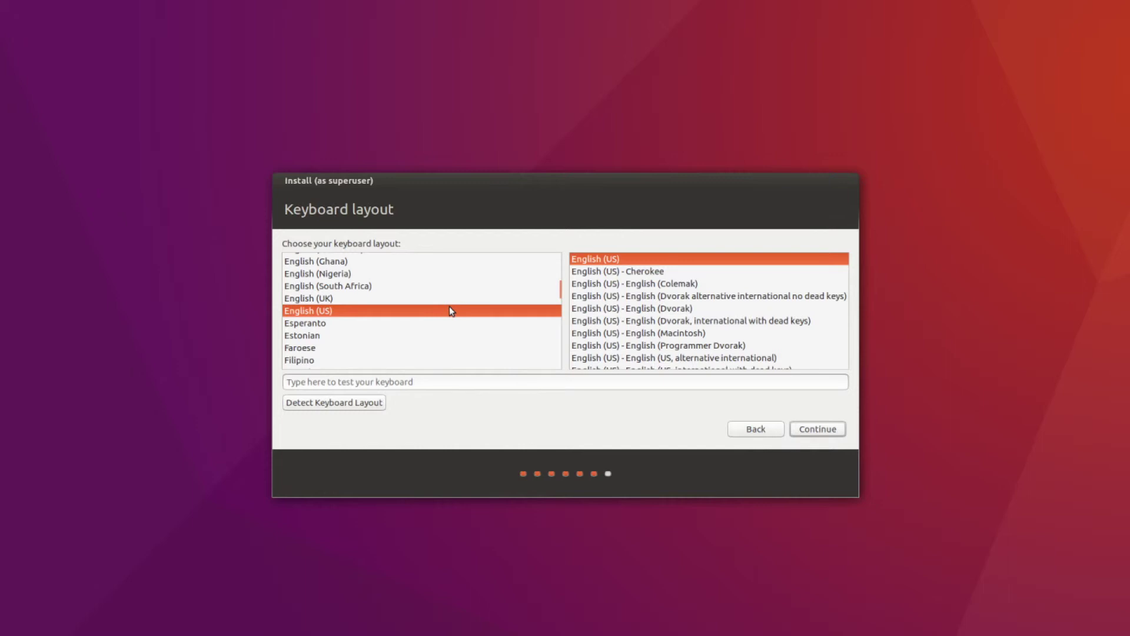
pyautogui.click(803, 431)
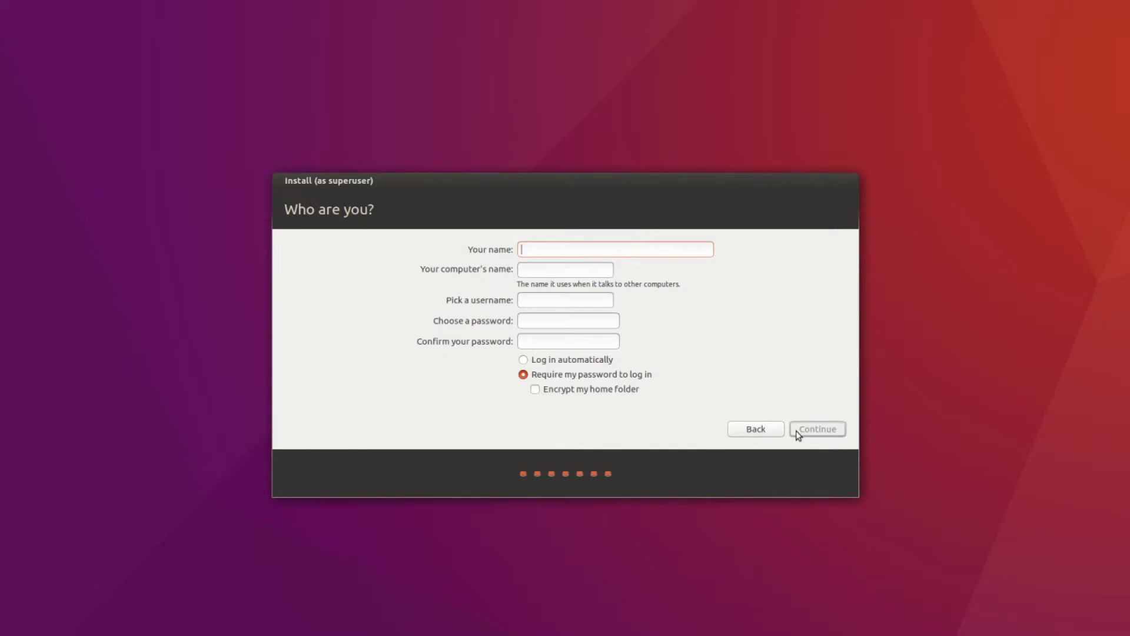
# Step: Enter the user's name, computer name and password twice, choose automatic login, and continue
pyautogui.write('savvy')
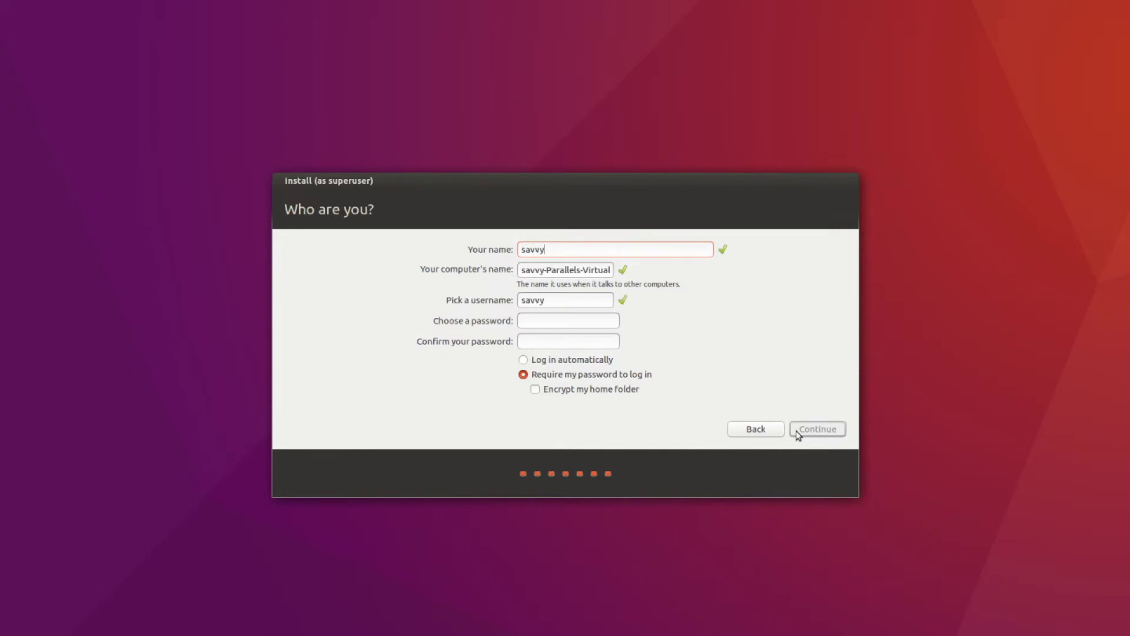
pyautogui.write('nik')
pyautogui.press('Tab')
pyautogui.write('savvynik-computer')
pyautogui.press('Tab')
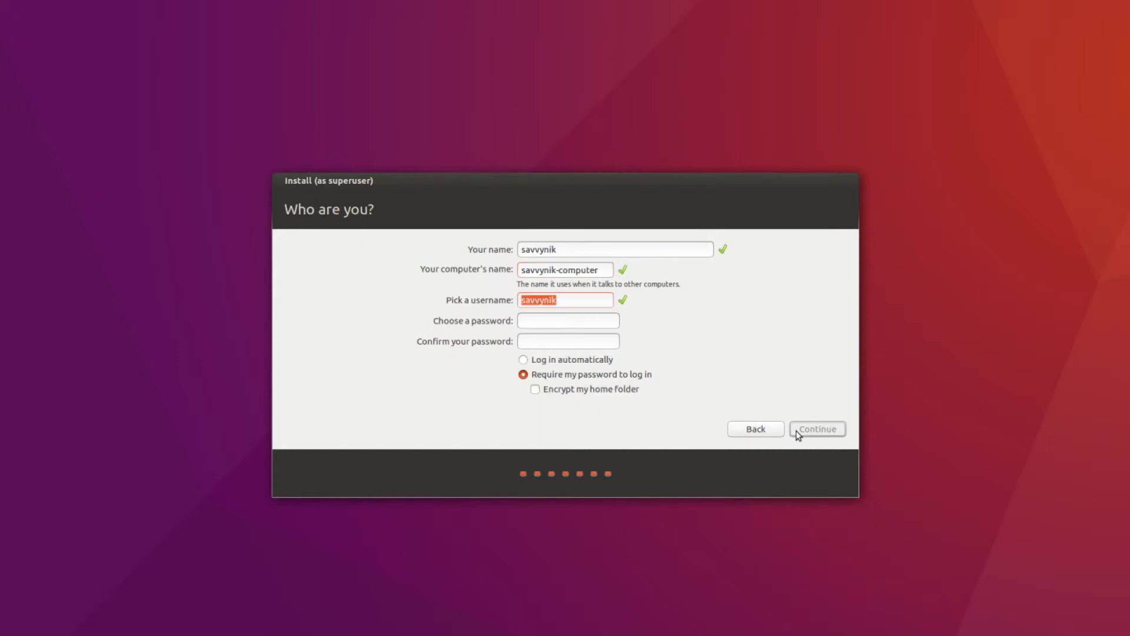
pyautogui.write('********')
pyautogui.press('Tab')
pyautogui.write('********')
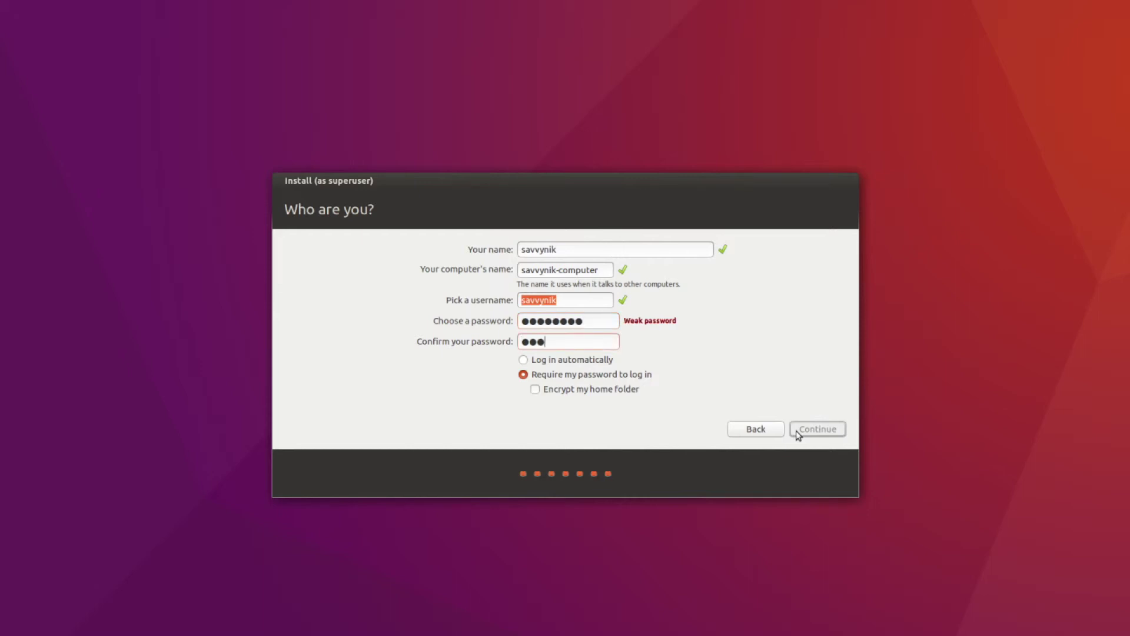
pyautogui.press('Tab')
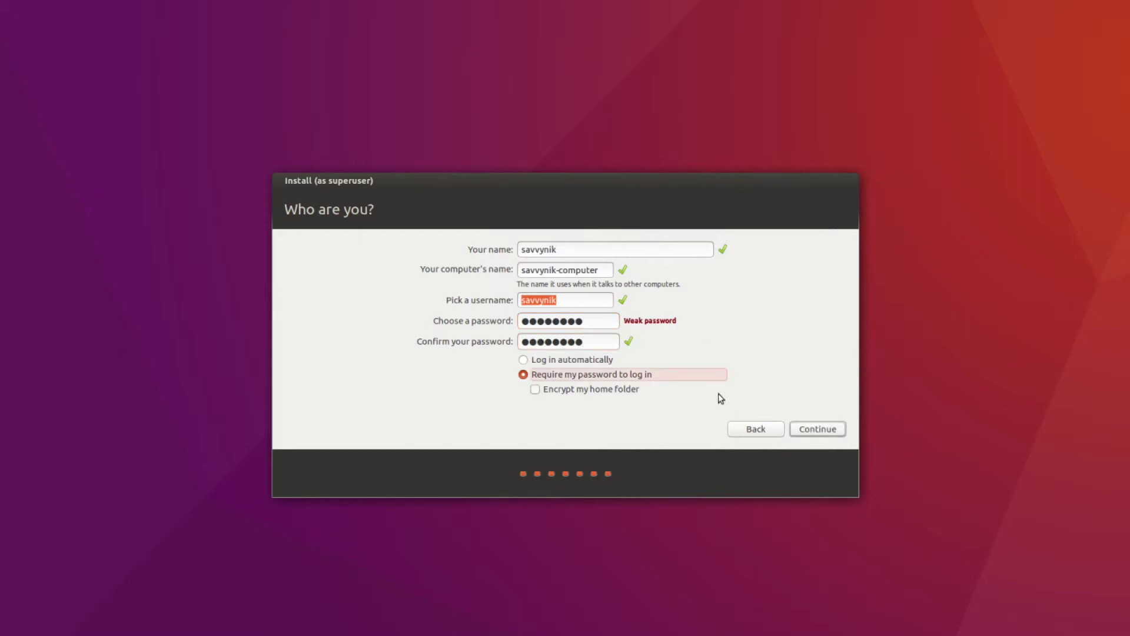
pyautogui.click(604, 363)
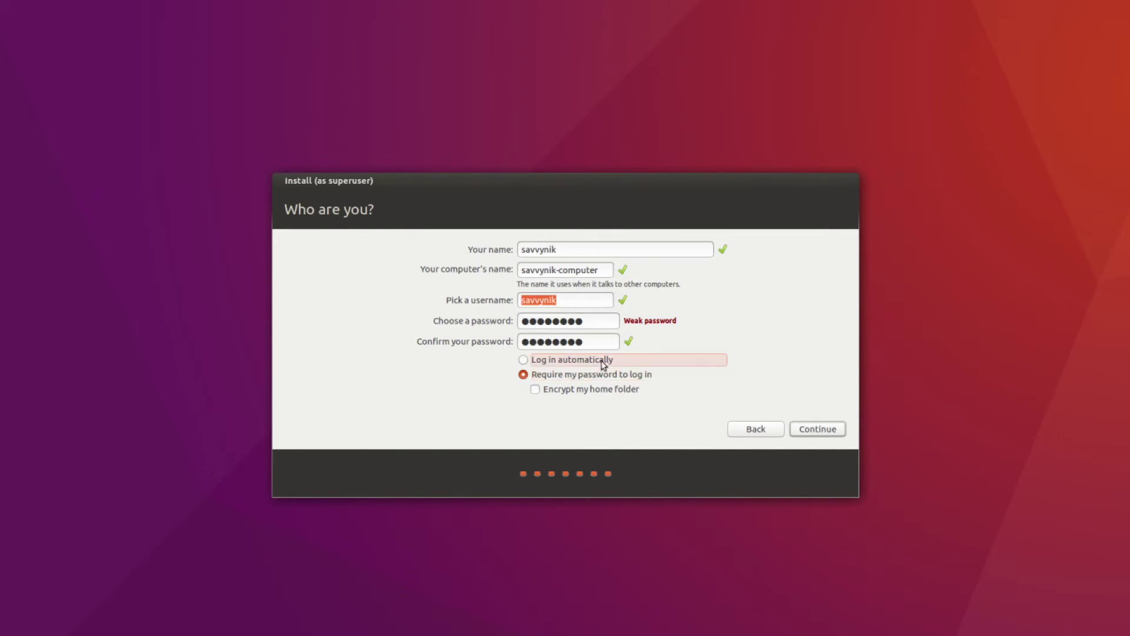
pyautogui.click(839, 430)
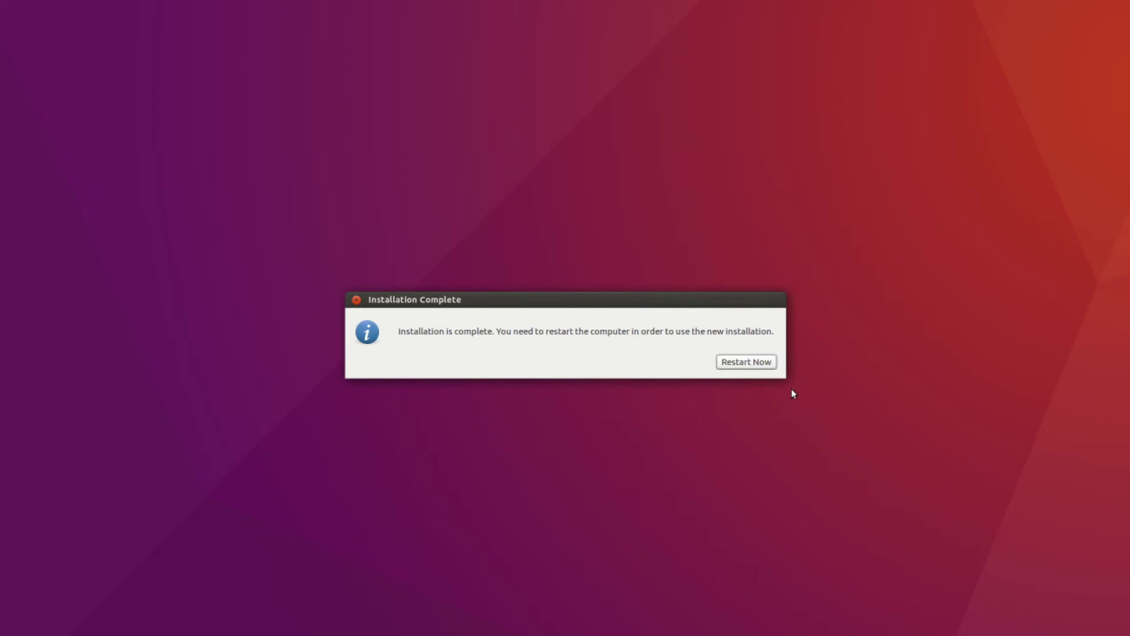
# Step: Choose Restart Now in Installation Complete to reboot into the newly installed Ubuntu 16.04
pyautogui.click(740, 364)
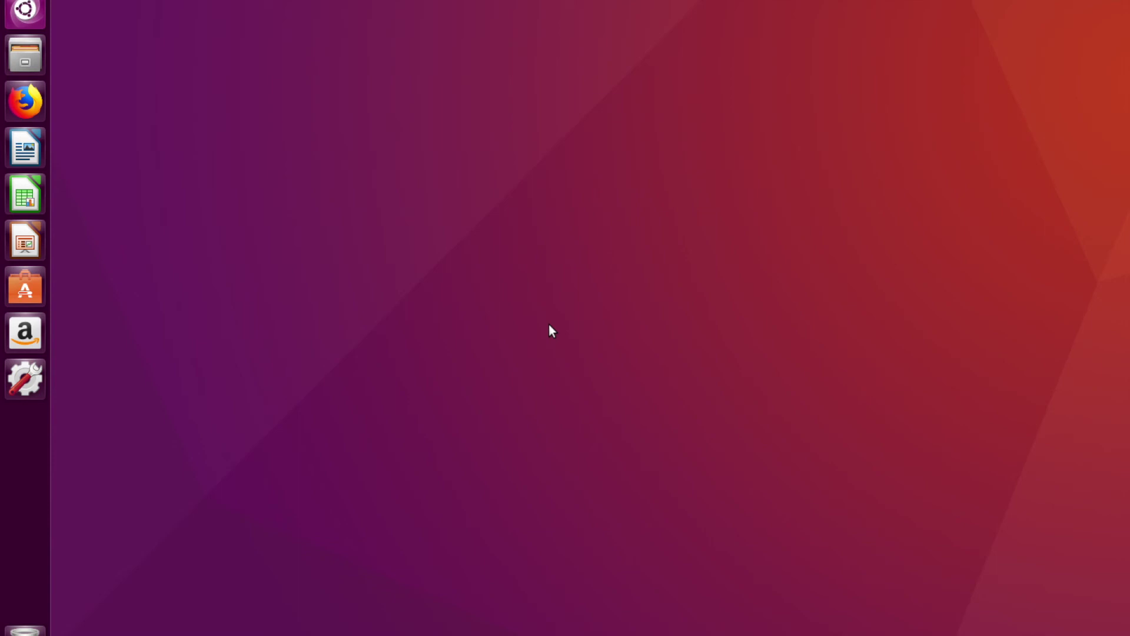
pyautogui.click(25, 10)
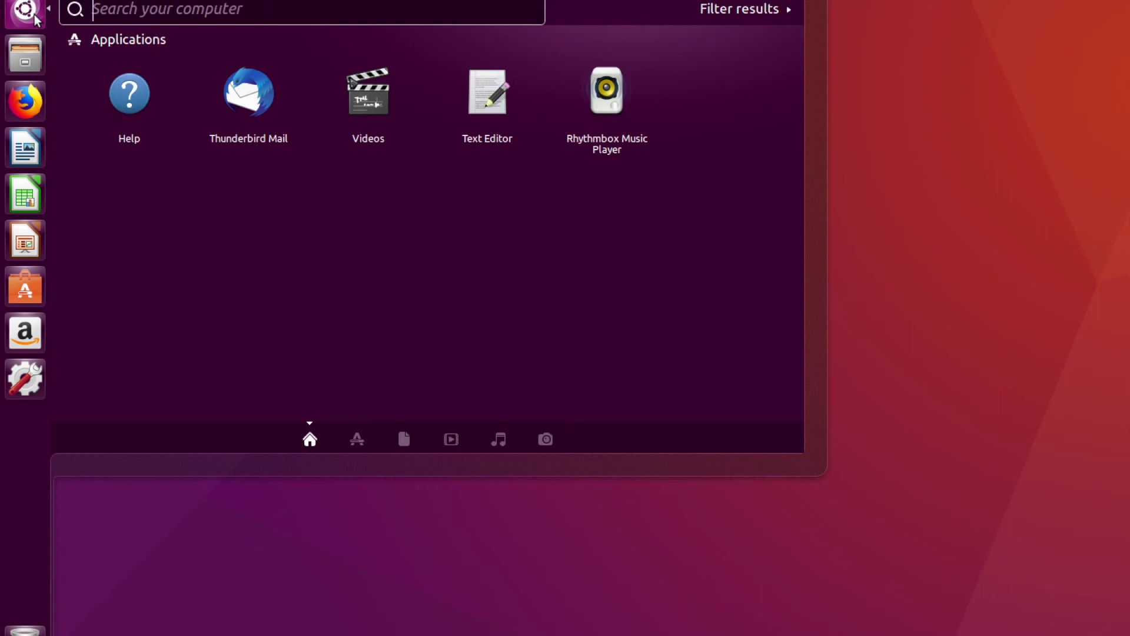
pyautogui.click(34, 18)
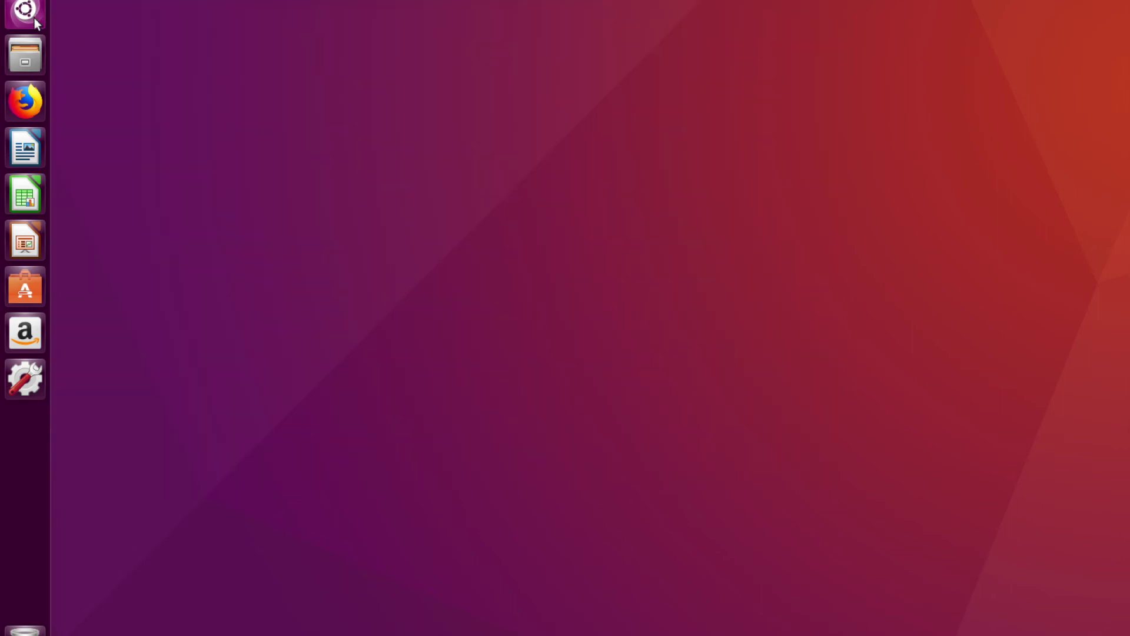
pyautogui.click(30, 61)
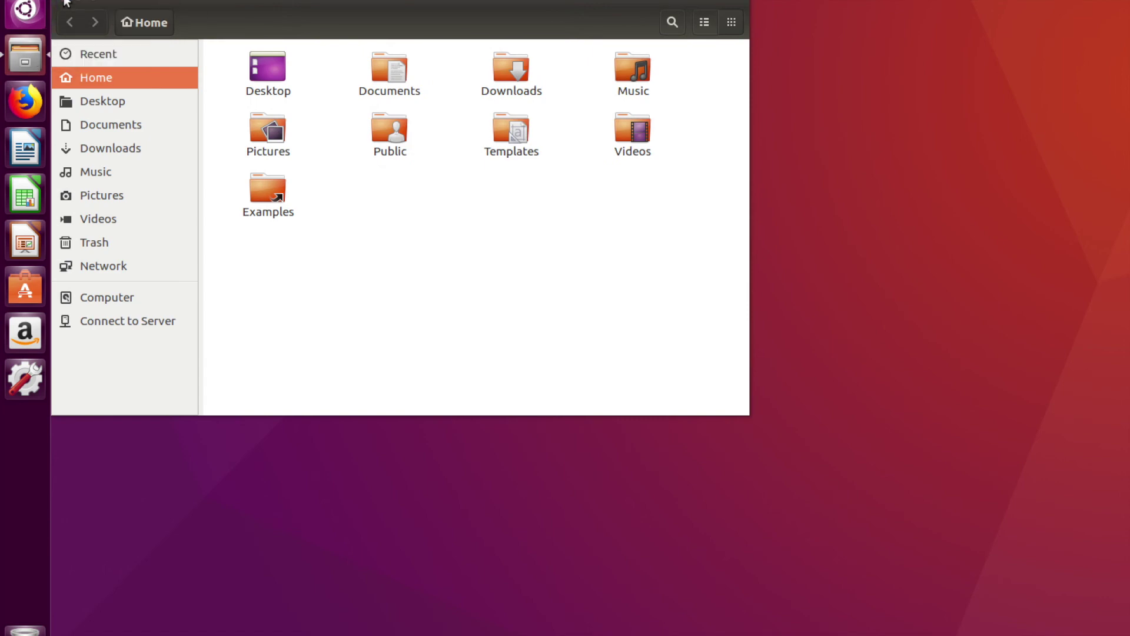
pyautogui.click(67, 2)
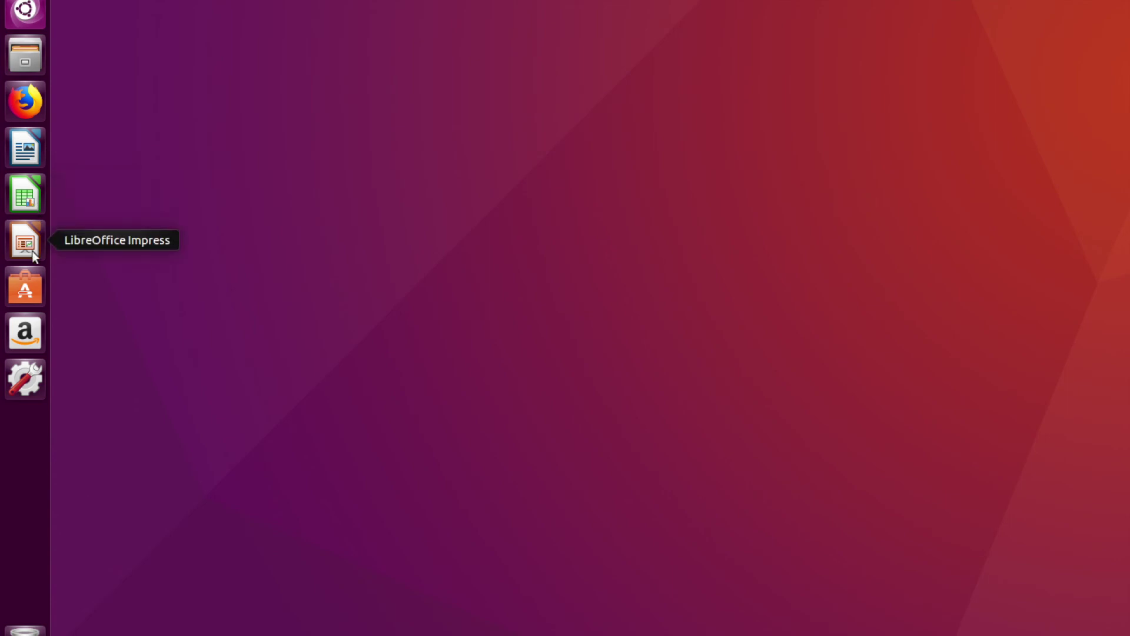
# Step: Open and close Ubuntu Software, then bring up System Settings showing its Personal, Hardware and System panels
pyautogui.click(35, 290)
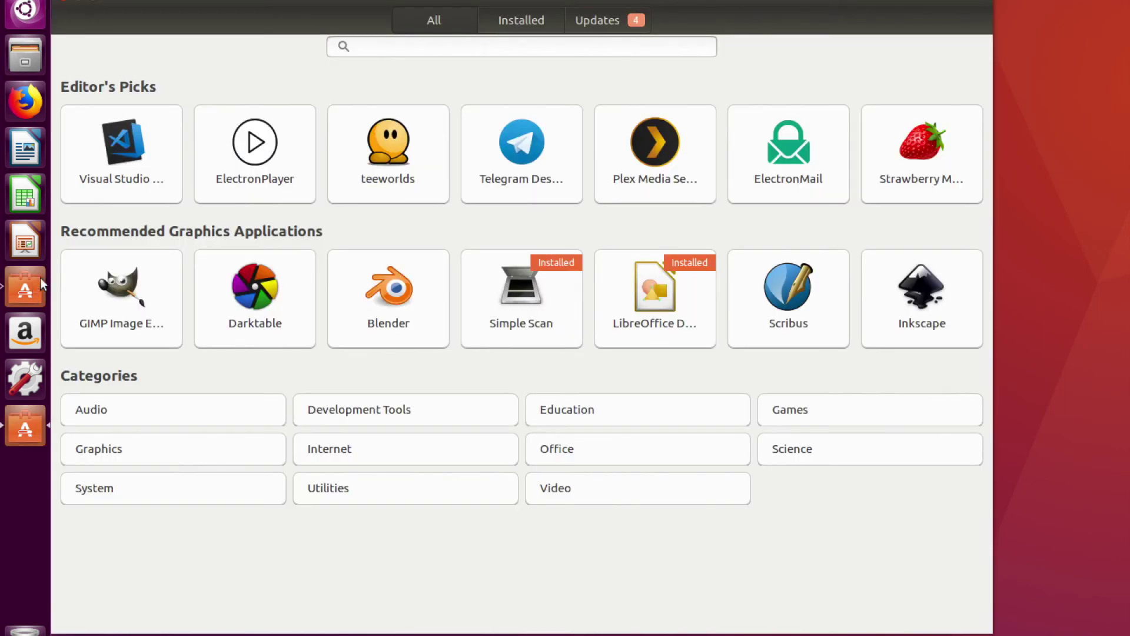
pyautogui.click(66, 6)
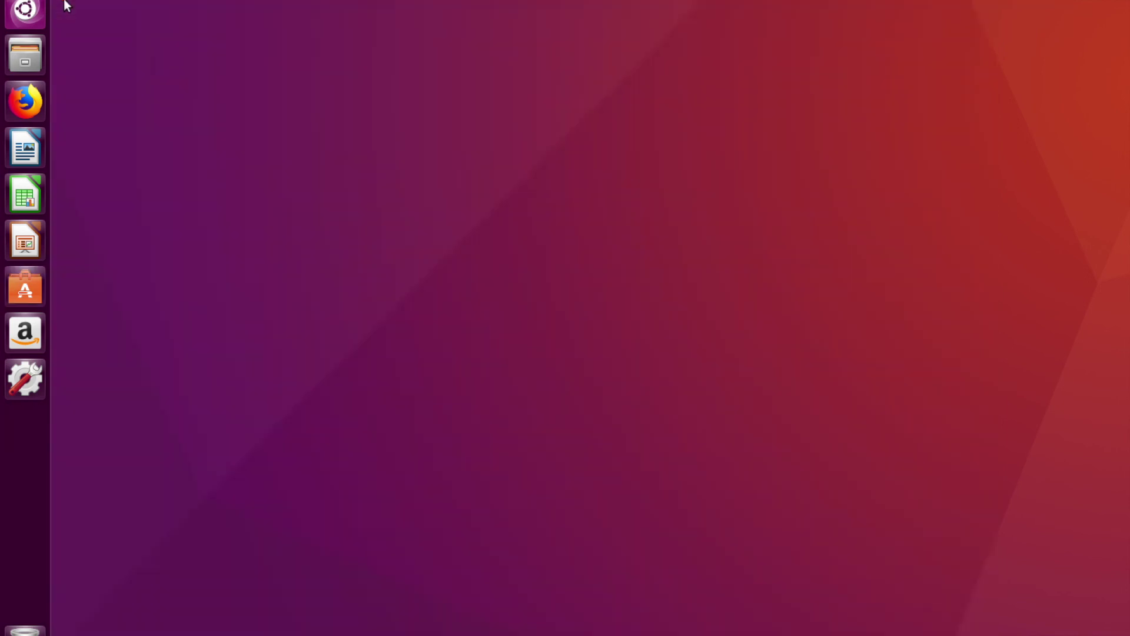
pyautogui.click(24, 379)
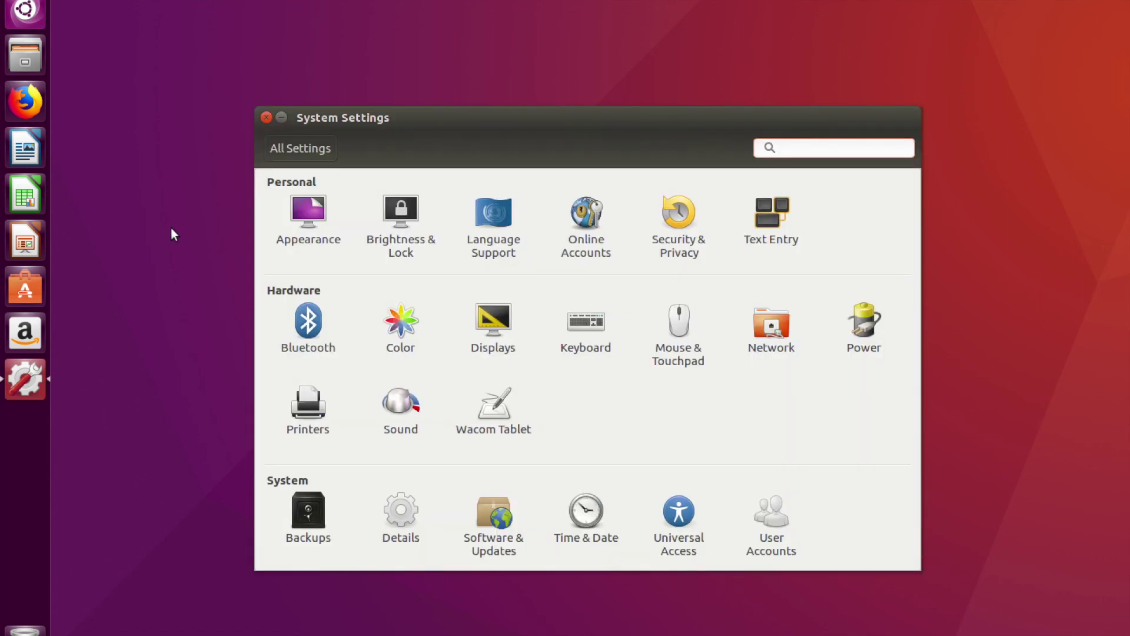
# Step: Close the System Settings window, leaving the empty Unity desktop with only the launcher
pyautogui.click(265, 118)
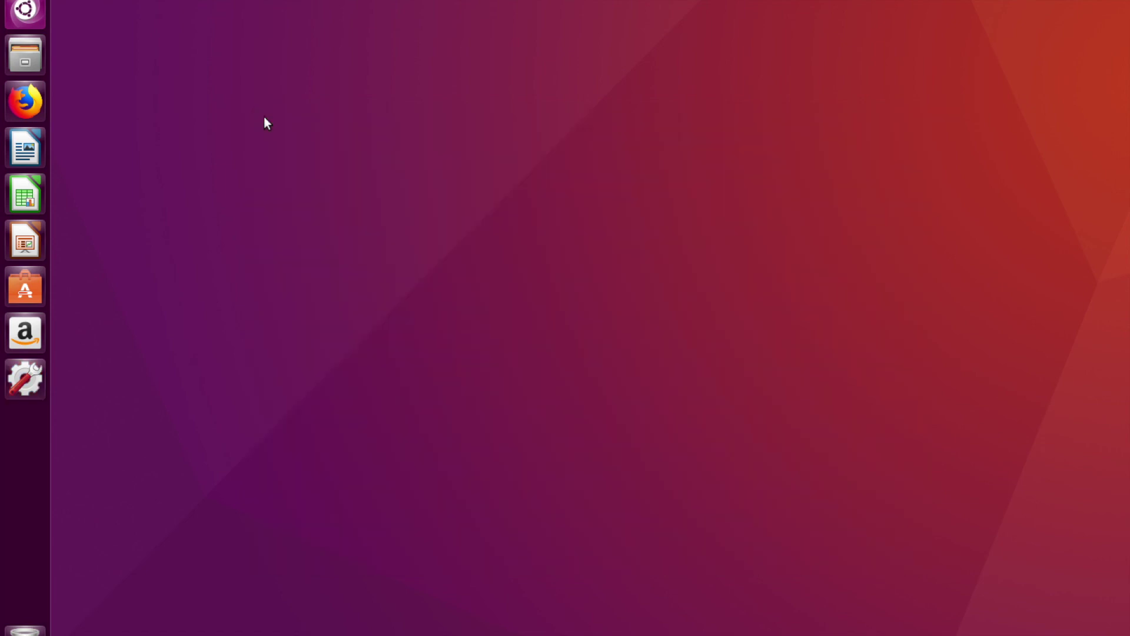